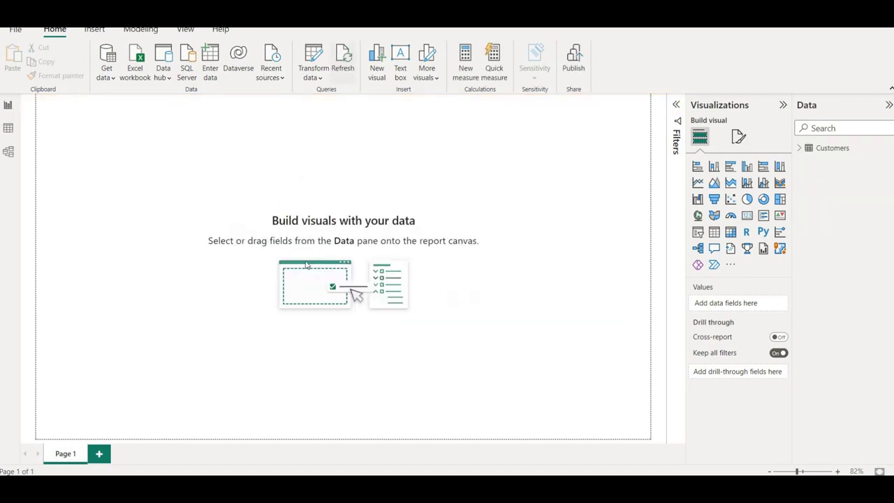
# Import the Sales sheet from the Excel workbook Sales Table.xlsx into the report's data
pyautogui.click(136, 70)
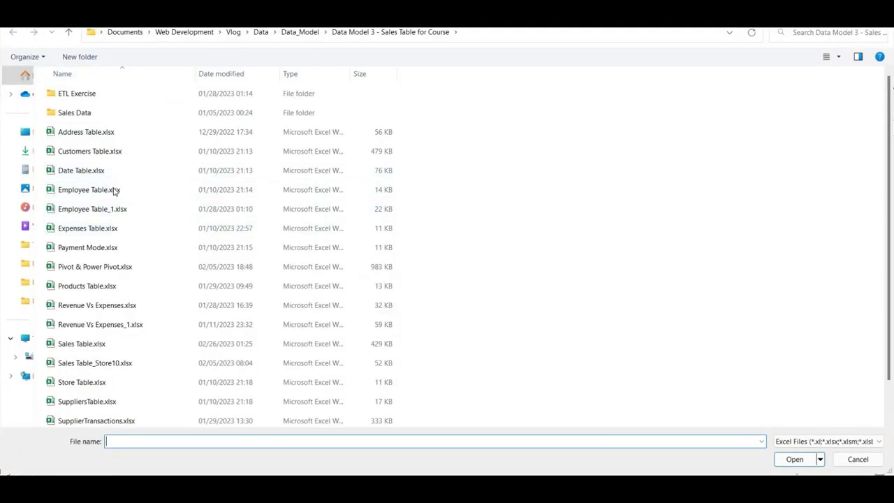
pyautogui.doubleClick(95, 343)
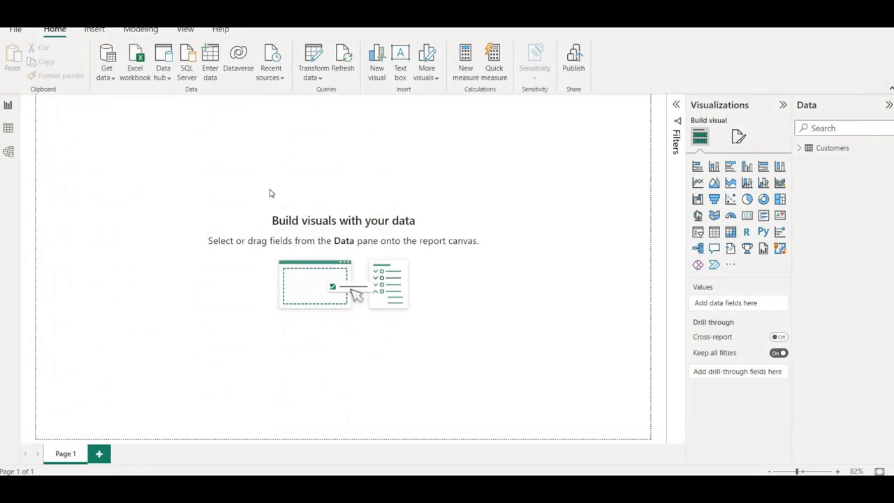
pyautogui.click(224, 145)
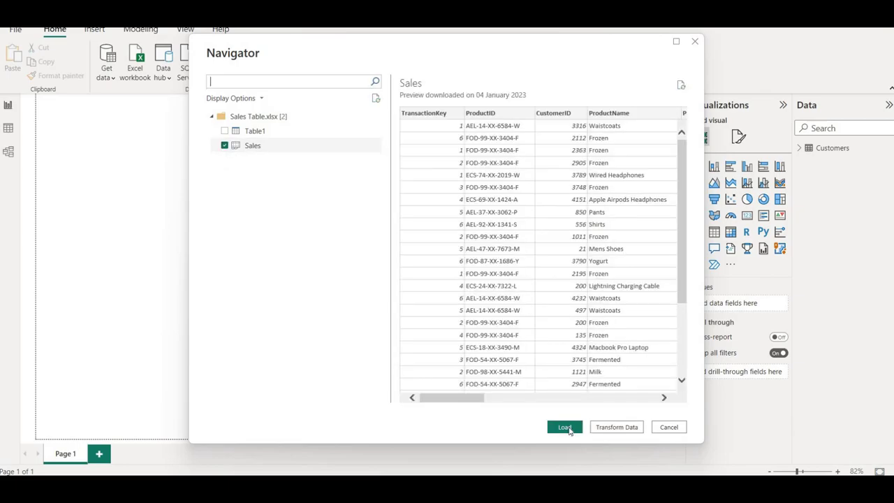
pyautogui.click(565, 427)
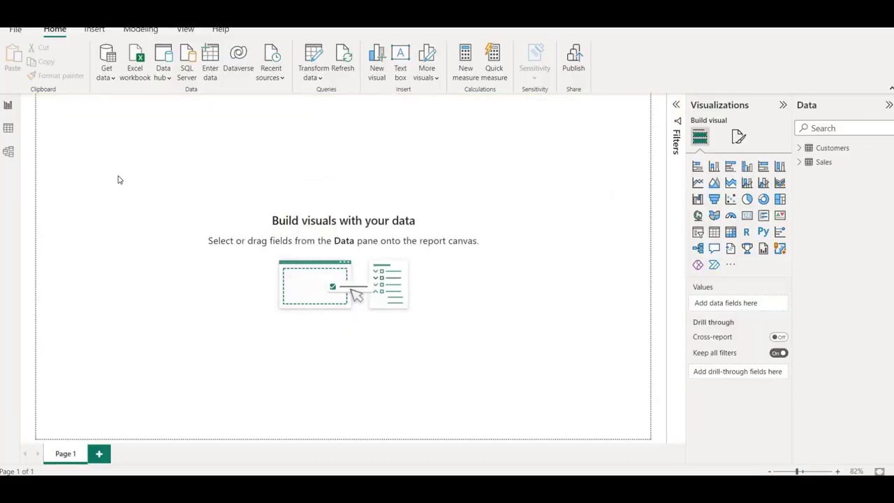
# Import the Products sheet from the Excel workbook Products Table.xlsx into the report's data
pyautogui.click(137, 80)
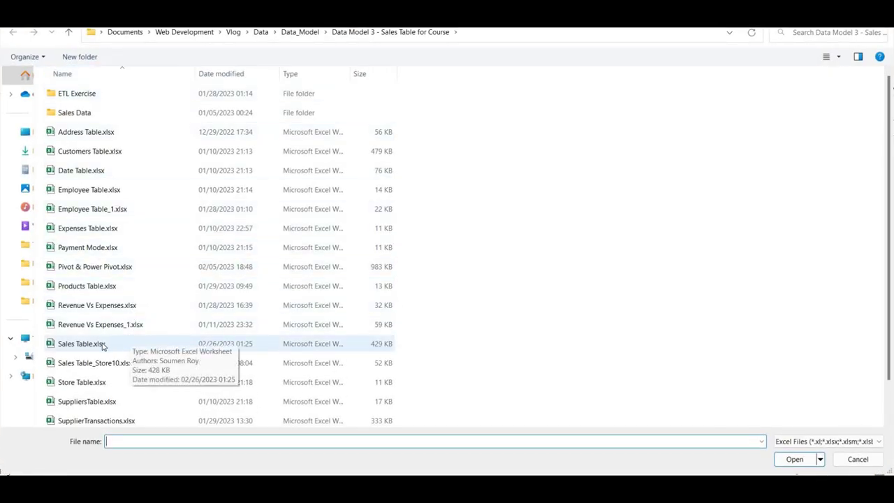
pyautogui.doubleClick(98, 287)
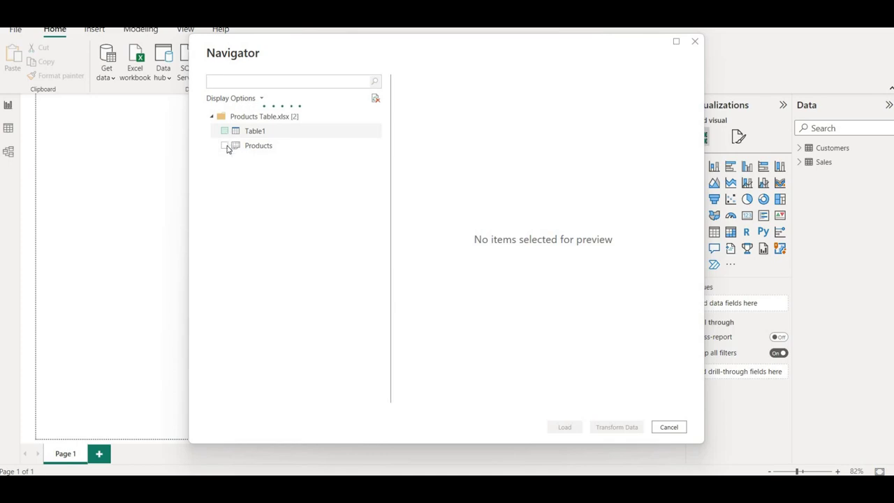
pyautogui.click(225, 146)
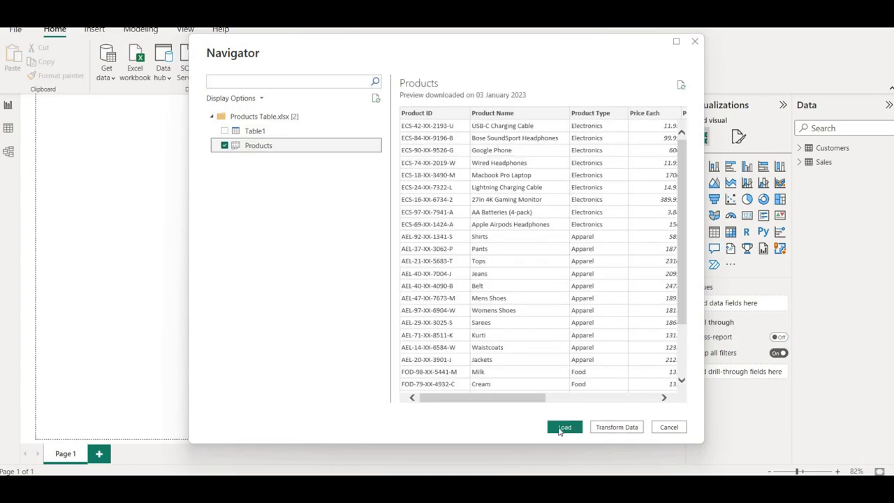
pyautogui.click(559, 431)
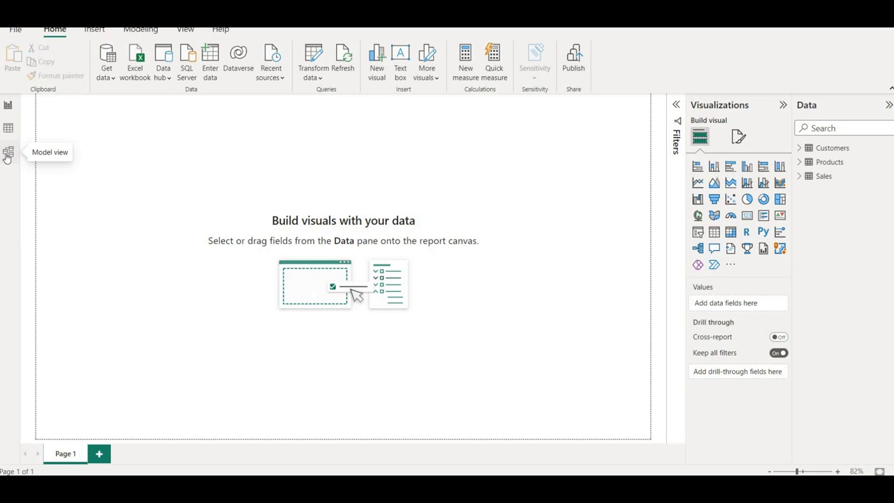
# In the model view, hide the properties and rearrange the tables with Sales closer to Customers and Products below them
pyautogui.click(9, 152)
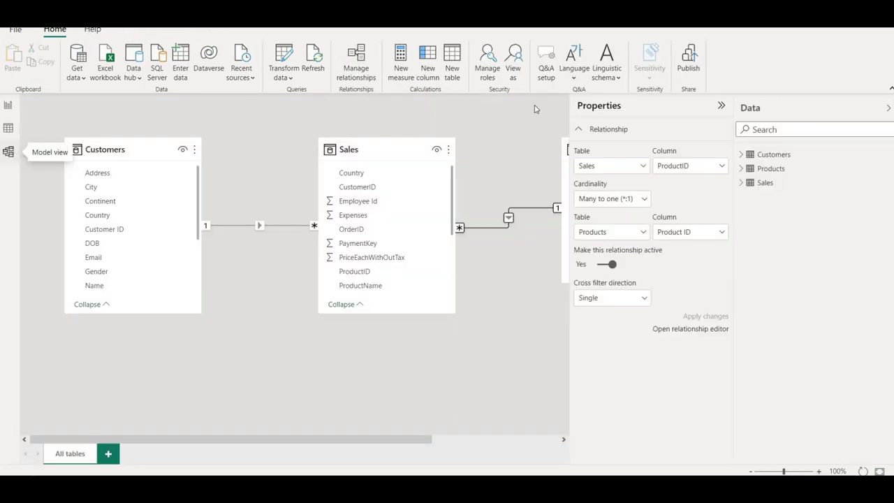
pyautogui.click(720, 105)
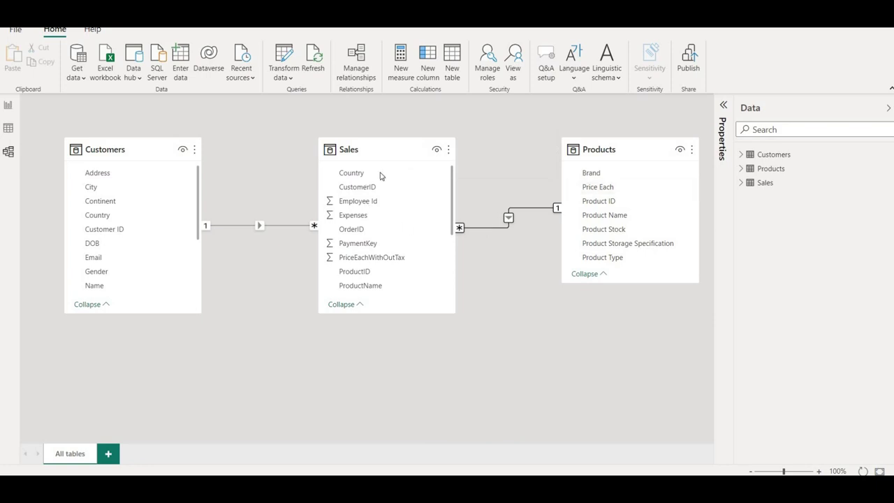
pyautogui.click(380, 144)
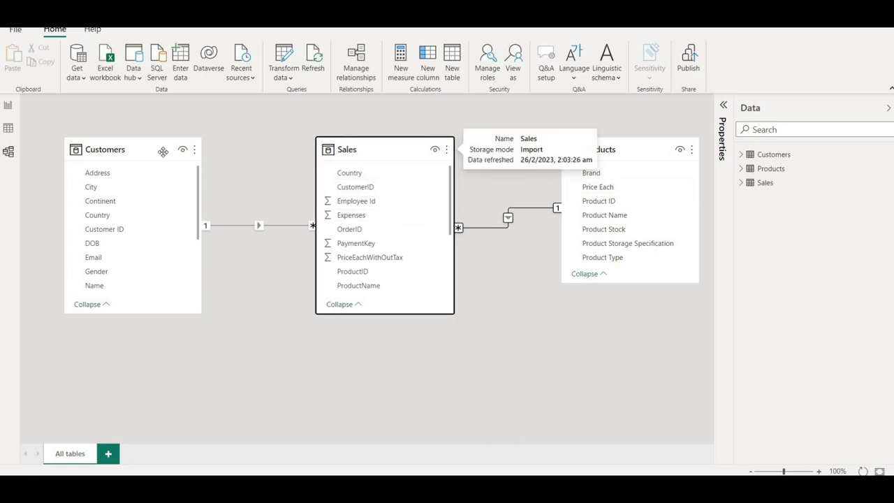
pyautogui.click(156, 145)
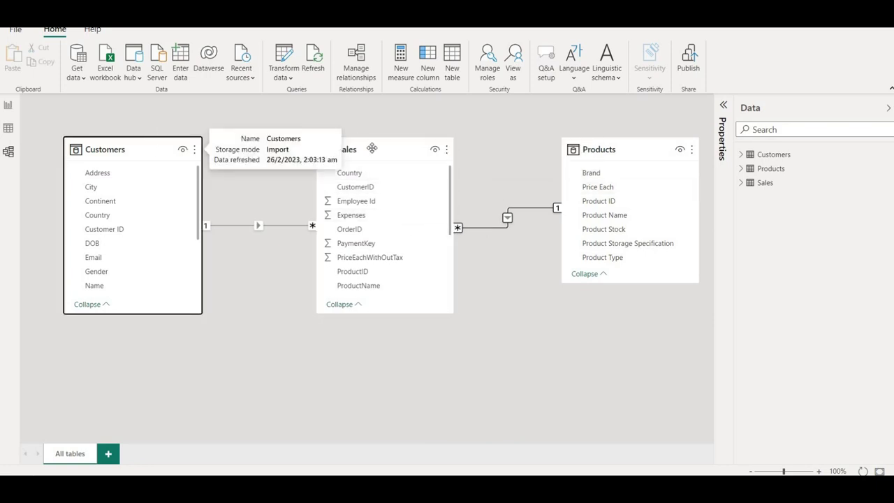
pyautogui.moveTo(372, 148); pyautogui.dragTo(347, 148)
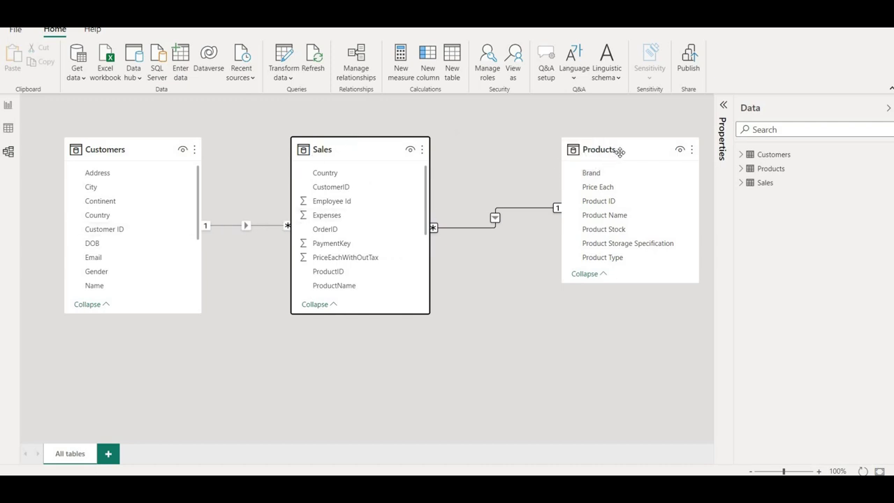
pyautogui.moveTo(619, 152); pyautogui.dragTo(289, 351)
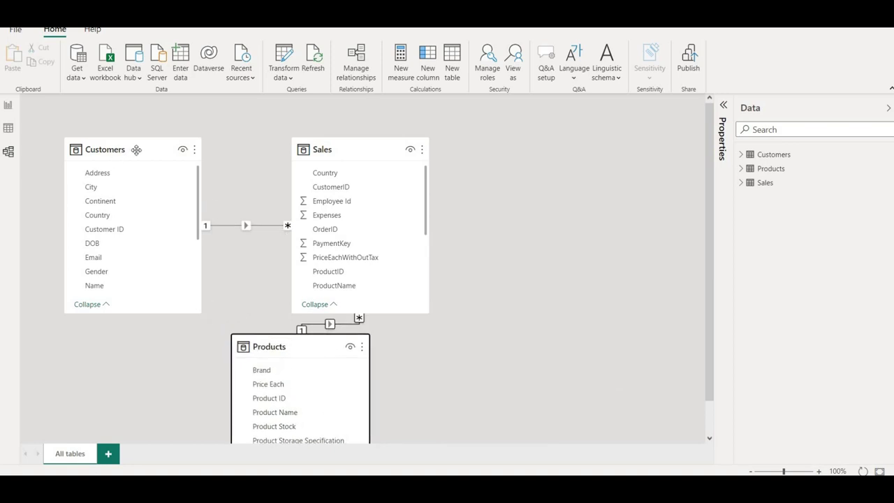
# Shrink the Sales table card slightly in the model diagram and select the relationship between Customers and Sales
pyautogui.click(135, 147)
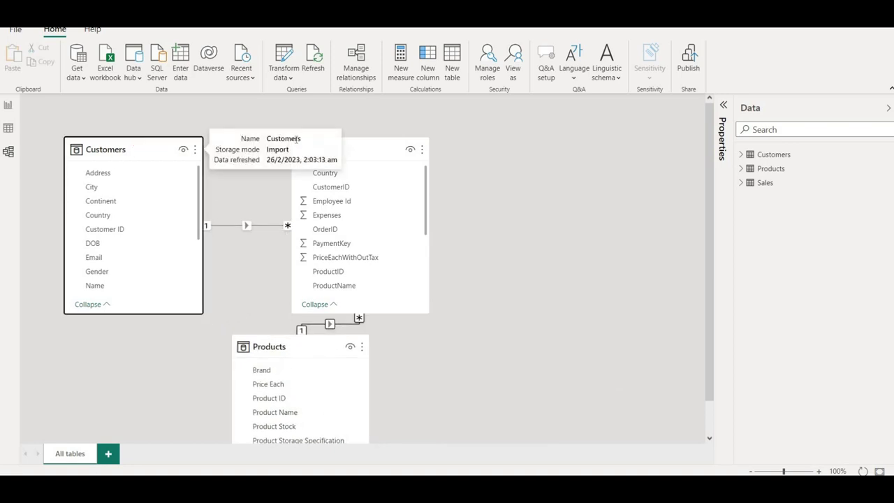
pyautogui.click(359, 145)
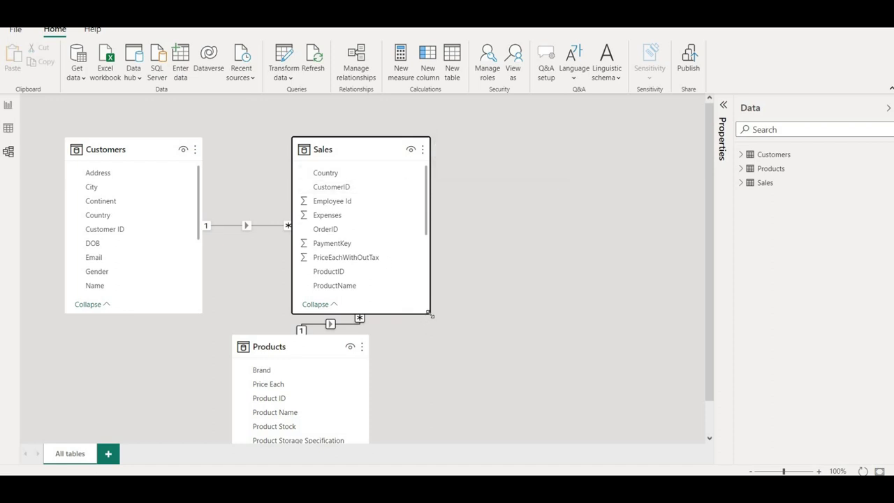
pyautogui.moveTo(428, 308); pyautogui.dragTo(420, 303)
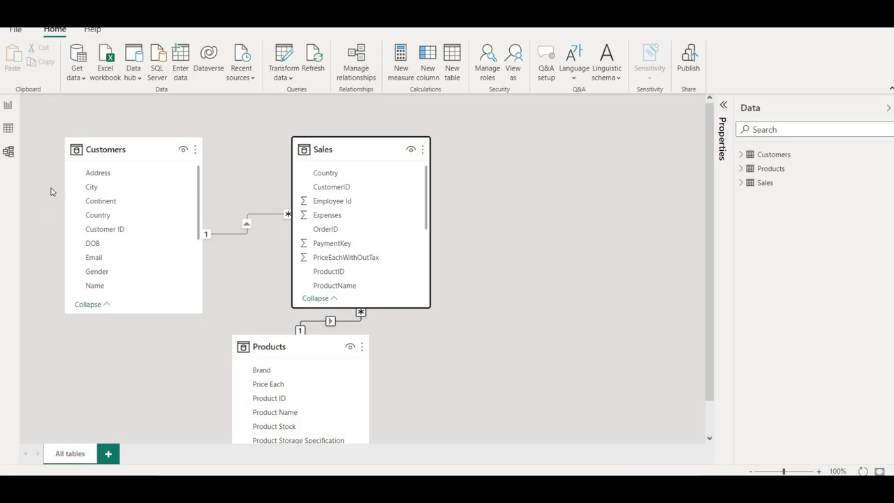
pyautogui.click(157, 143)
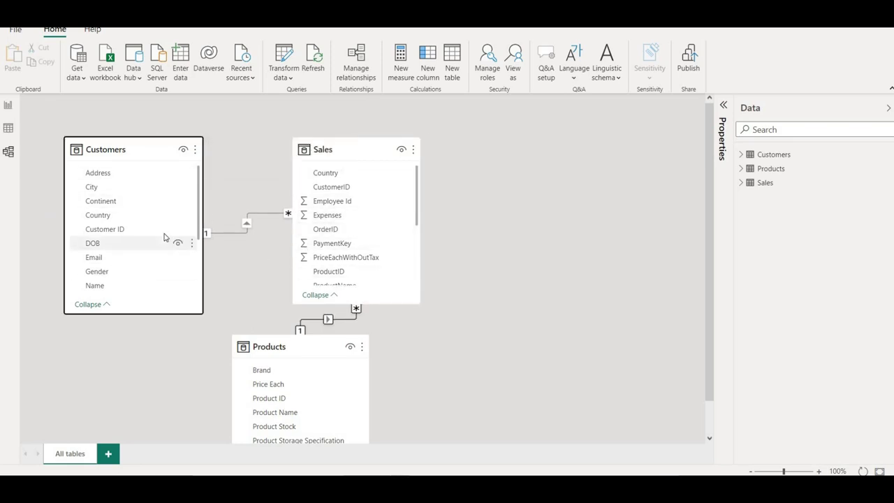
pyautogui.click(246, 233)
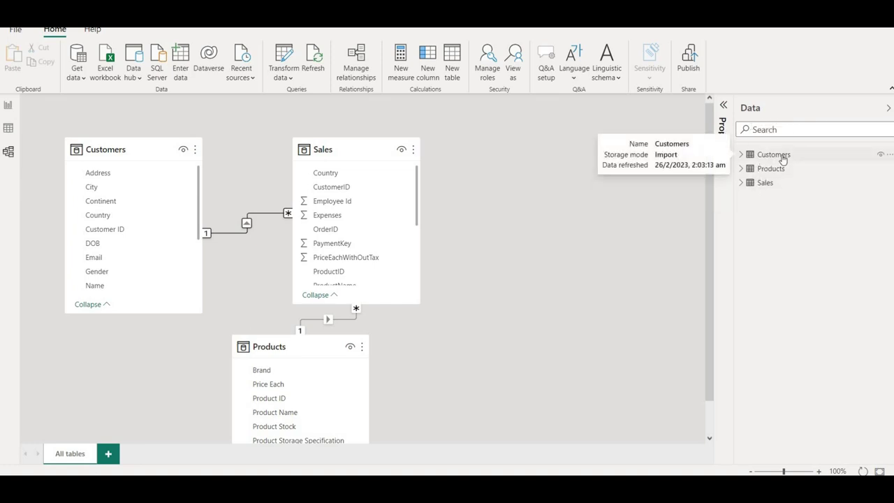
# Review the field lists of the Customers, Products and Sales tables one after another
pyautogui.click(741, 155)
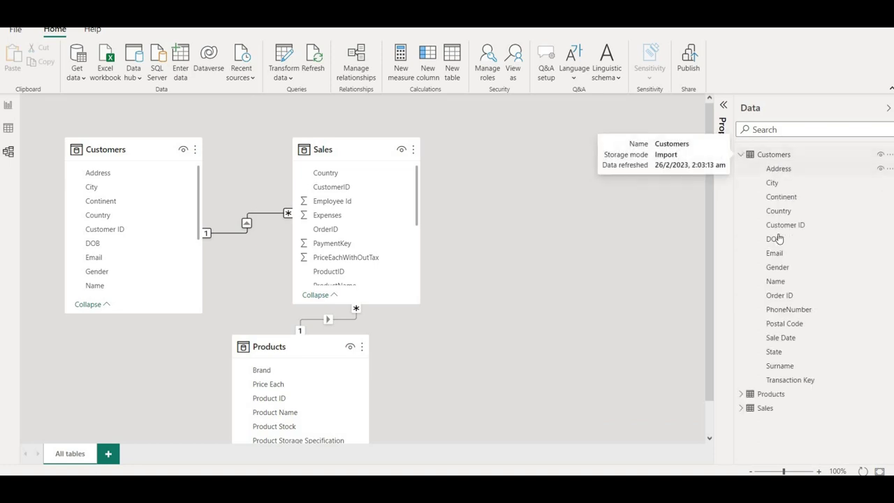
pyautogui.click(741, 155)
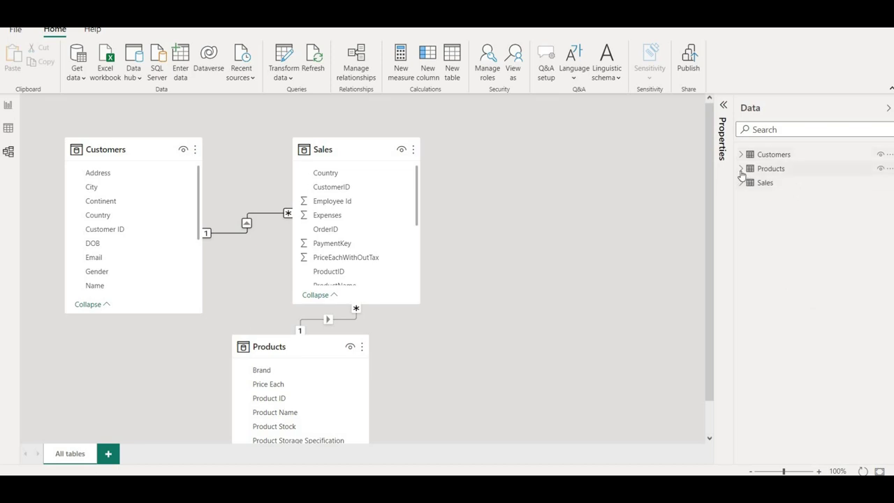
pyautogui.click(741, 168)
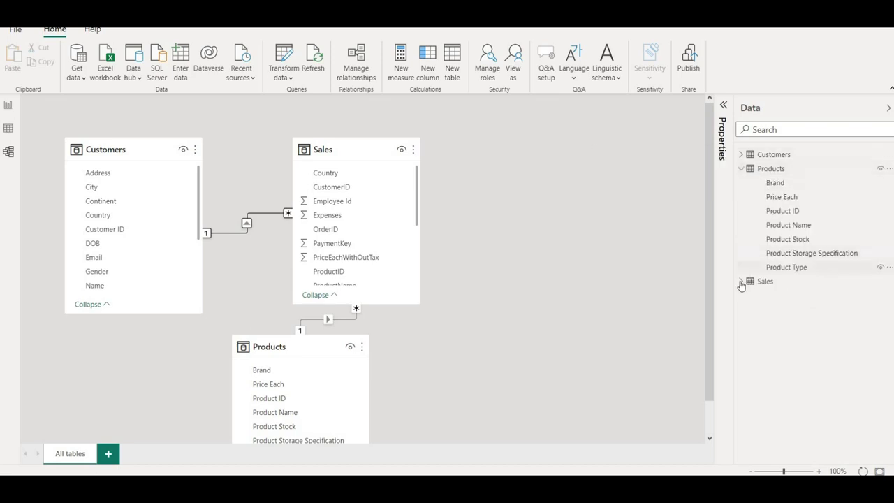
pyautogui.click(741, 168)
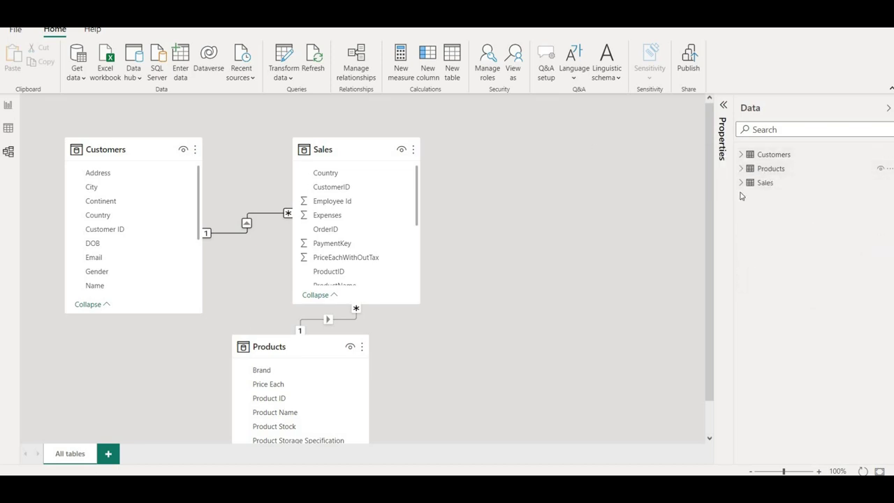
pyautogui.click(740, 182)
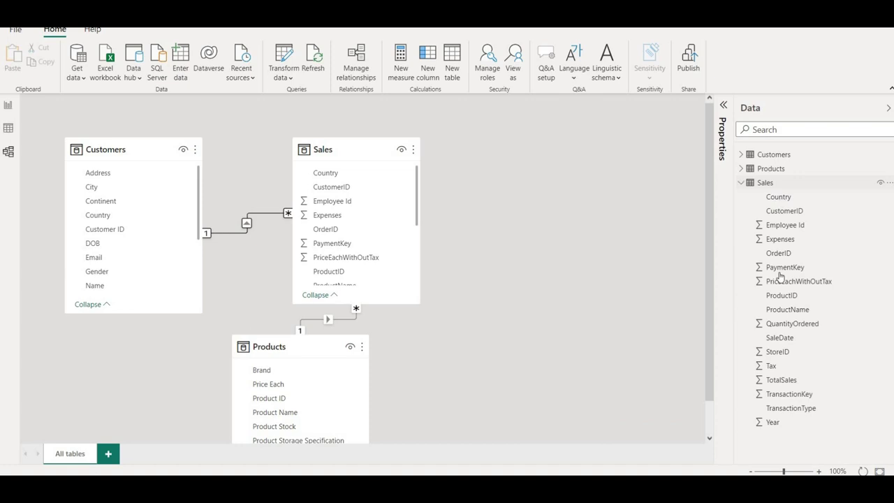
pyautogui.click(739, 184)
pyautogui.click(761, 186)
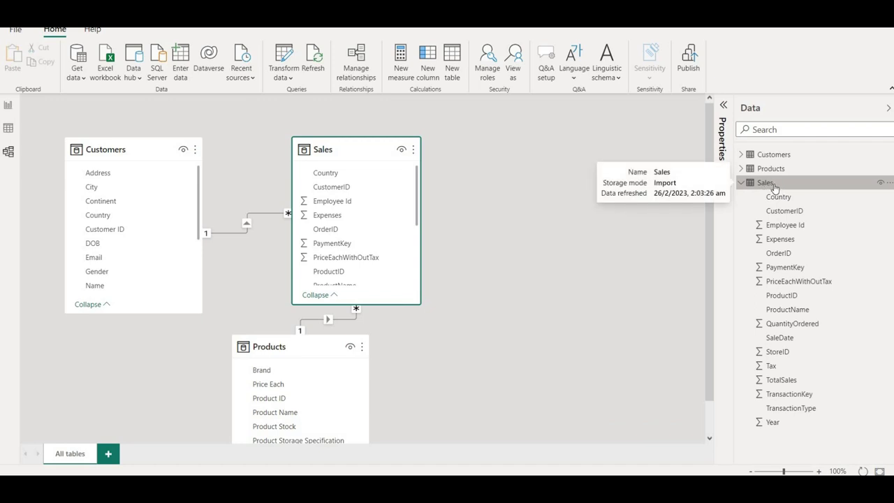
# Examine the data rows and columns of the Customers, Products and Sales tables in the table view
pyautogui.click(8, 129)
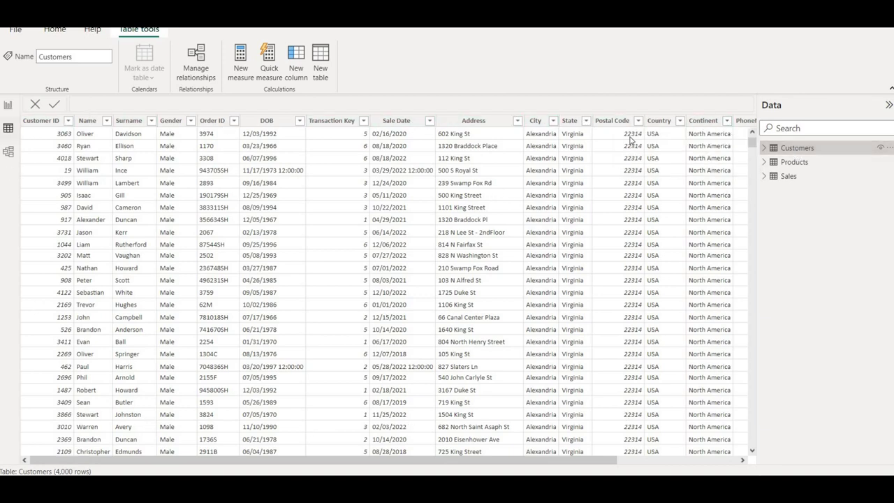
pyautogui.click(791, 162)
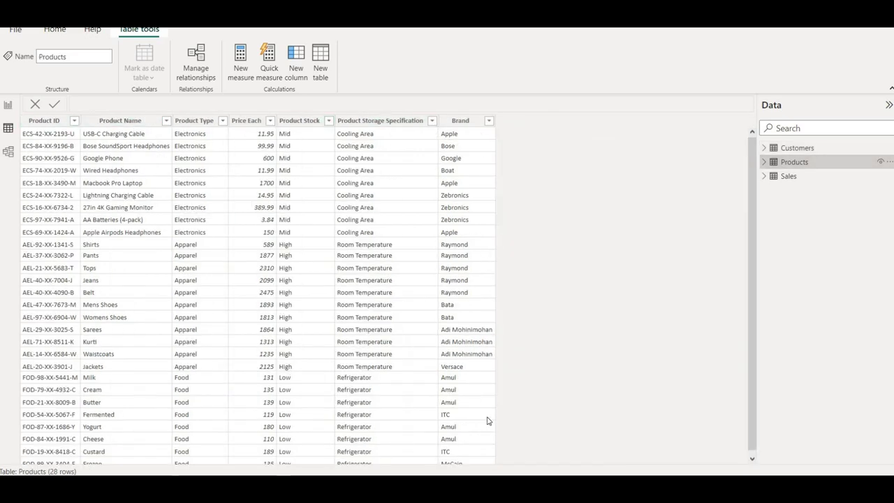
pyautogui.click(789, 176)
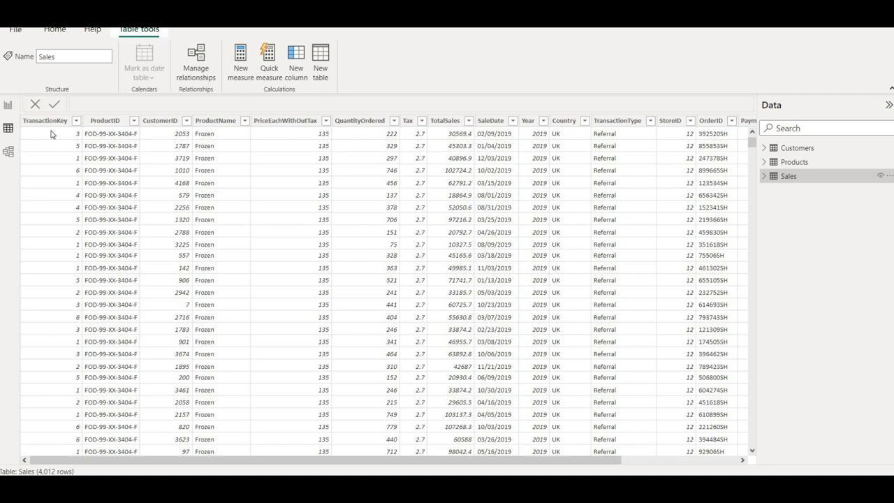
pyautogui.click(225, 120)
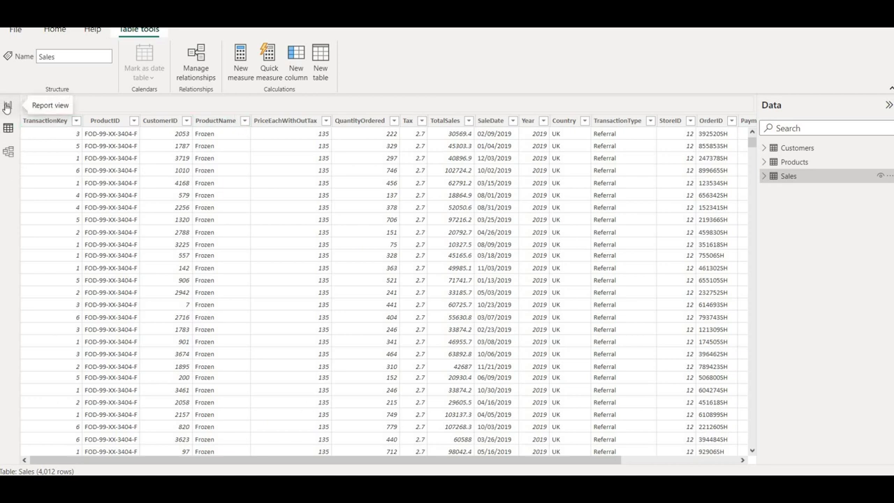
# In the report view, create a new measure in the Customers table and begin its formula with CALCULATE on a second line
pyautogui.click(7, 107)
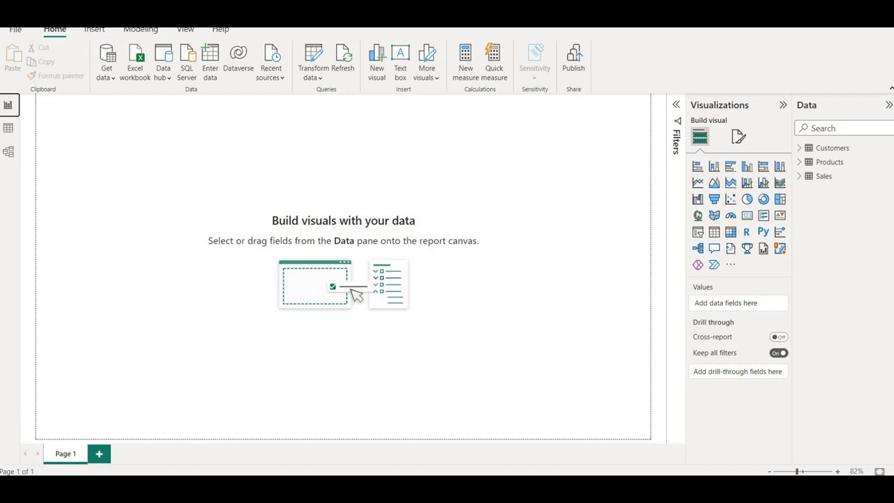
pyautogui.click(594, 433)
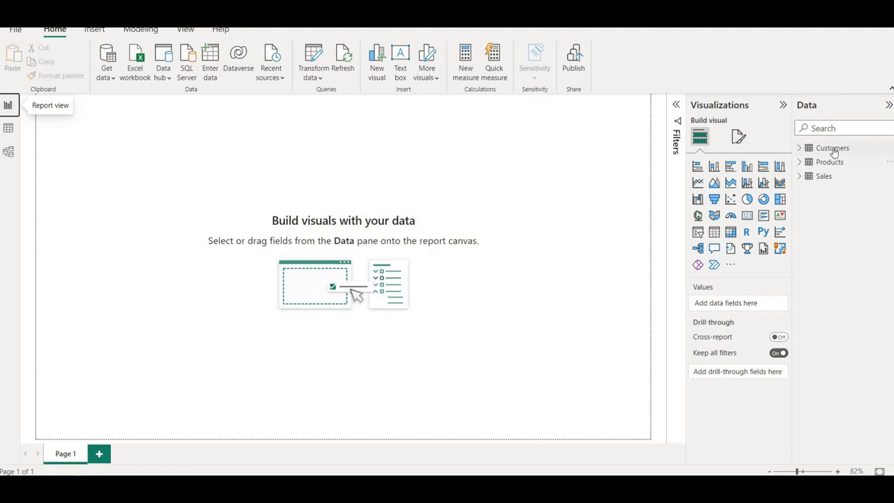
pyautogui.click(466, 71)
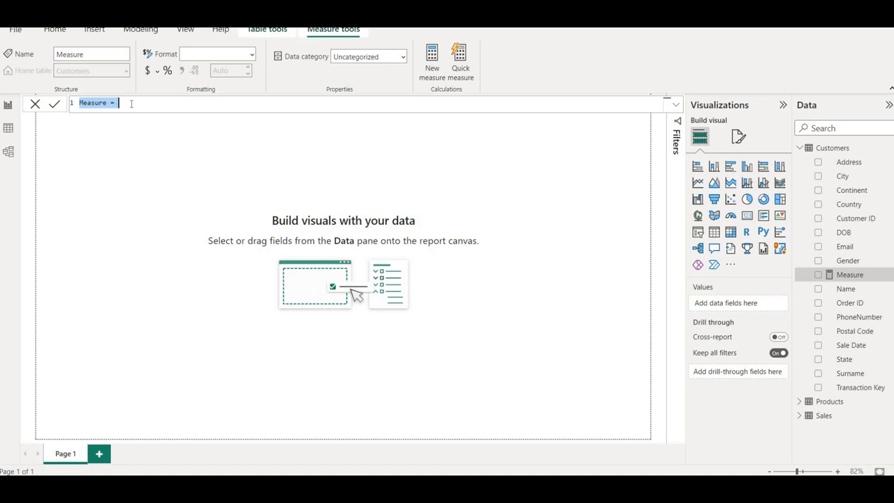
pyautogui.click(131, 104)
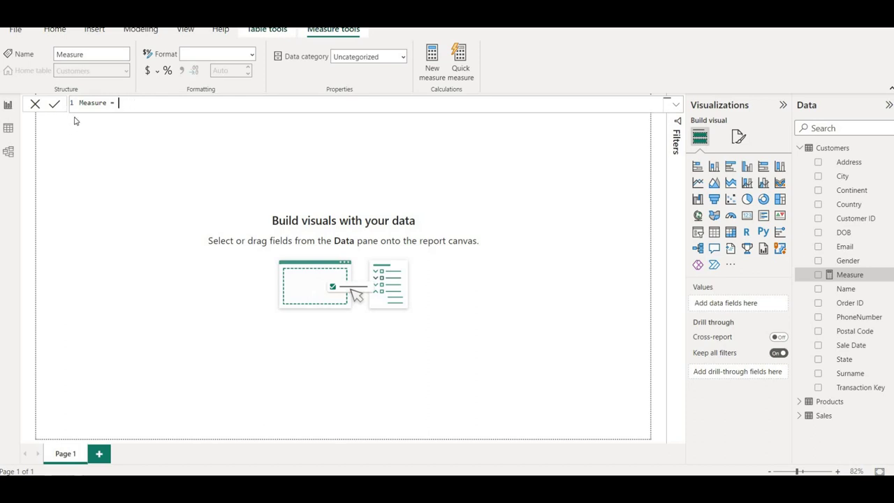
pyautogui.hotkey('shift', 'Return')
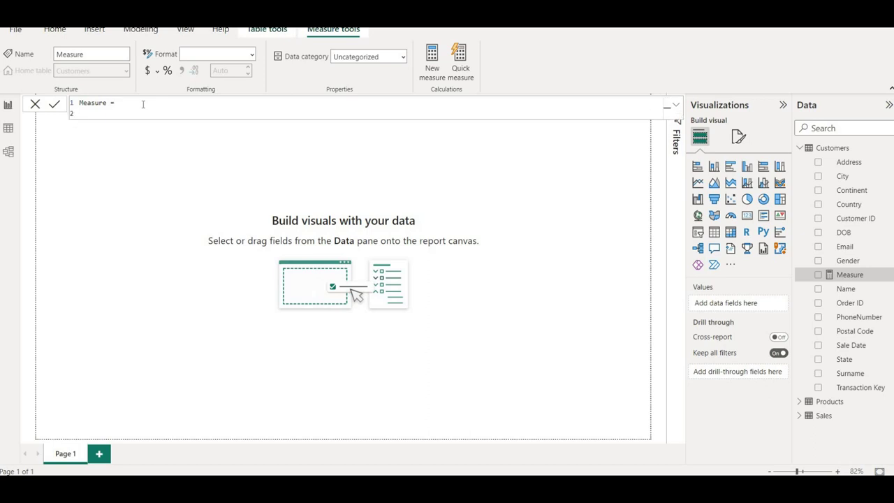
pyautogui.write('ca')
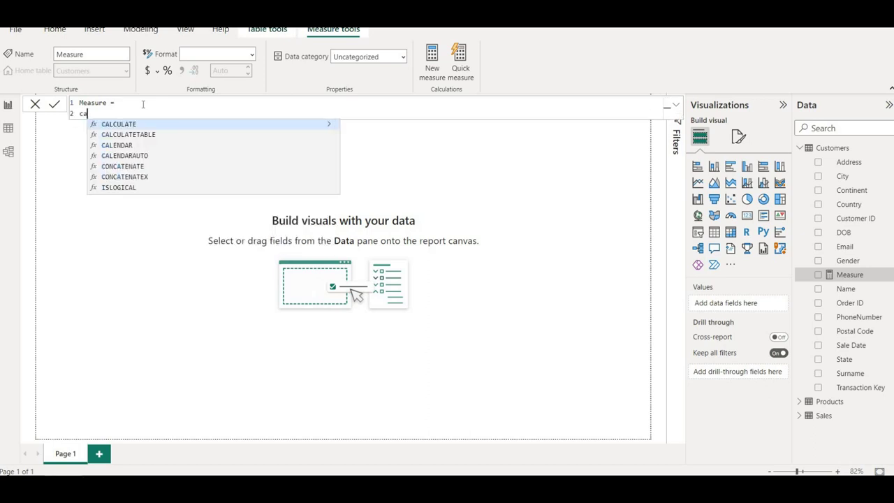
pyautogui.write('l')
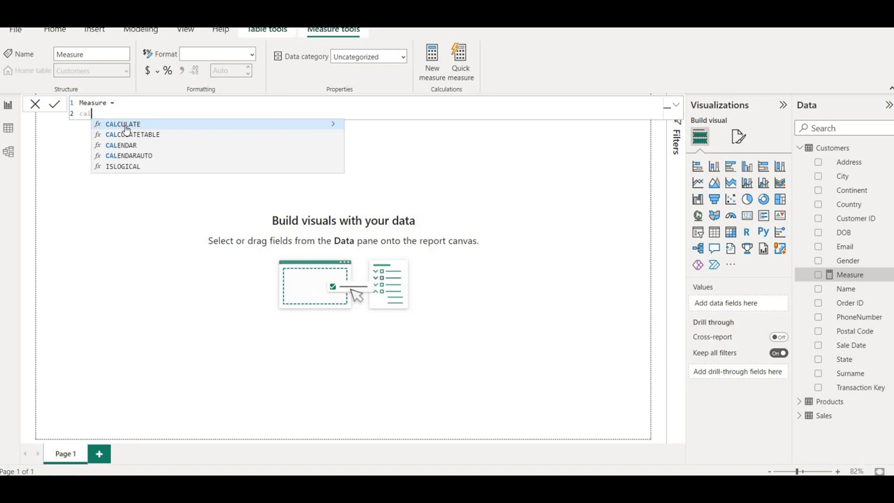
pyautogui.click(126, 127)
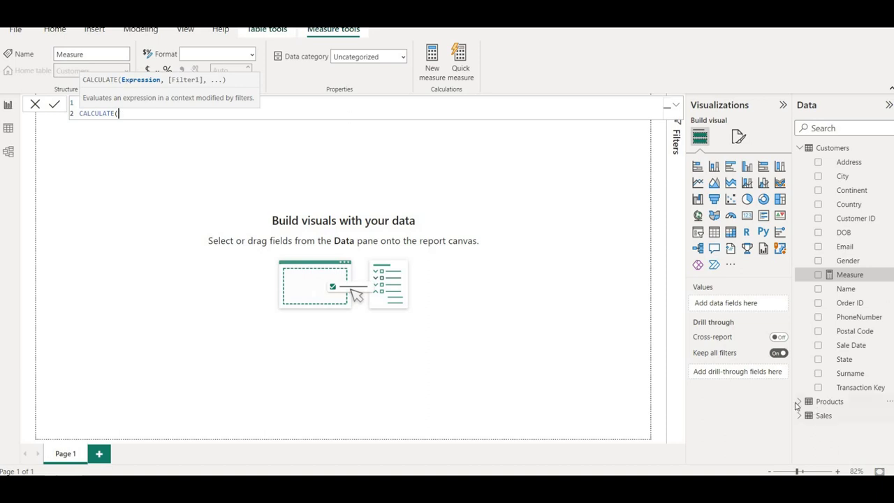
# Expand the Products and Sales tables in the field list and widen the list to show the full field names
pyautogui.click(820, 403)
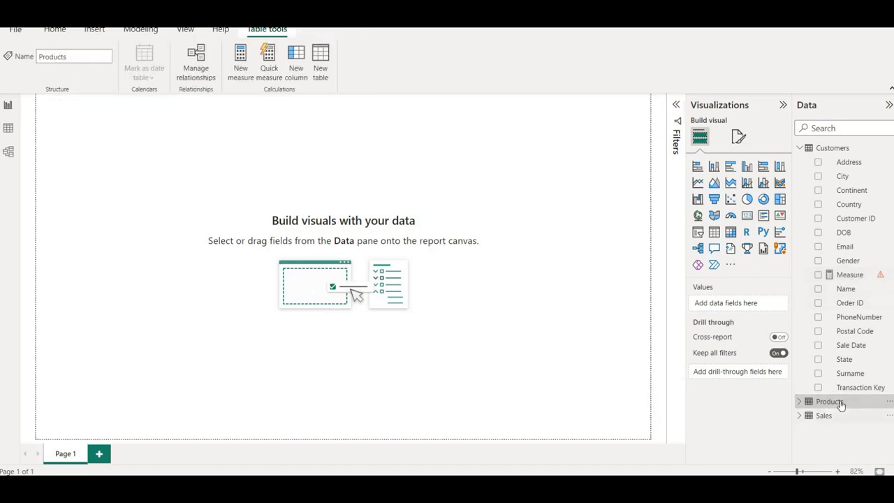
pyautogui.click(800, 404)
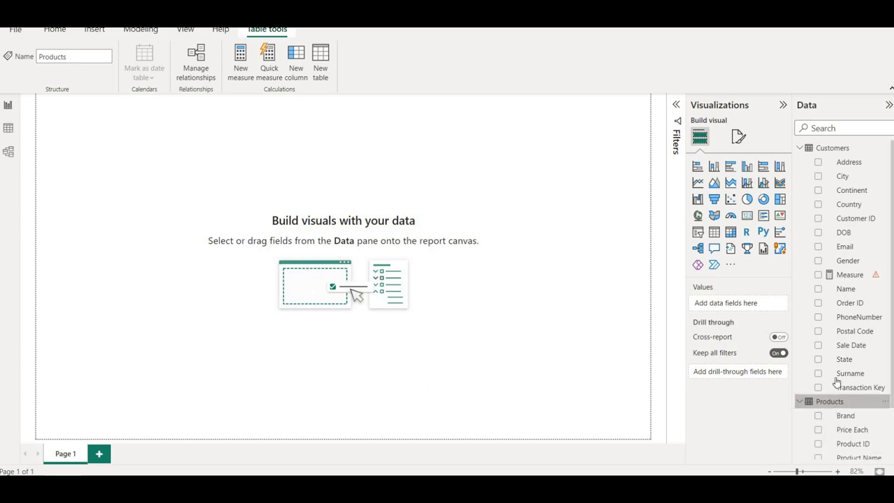
pyautogui.scroll(-2, 838, 381)
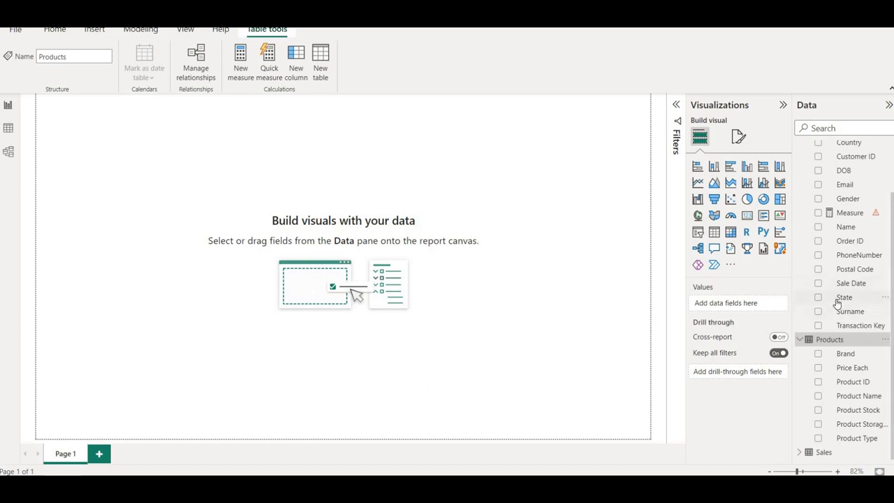
pyautogui.scroll(3, 838, 302)
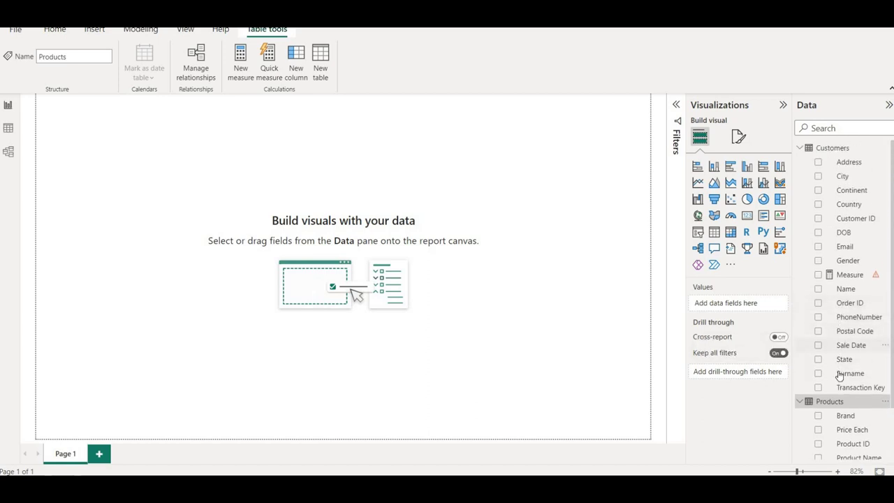
pyautogui.scroll(-2, 848, 349)
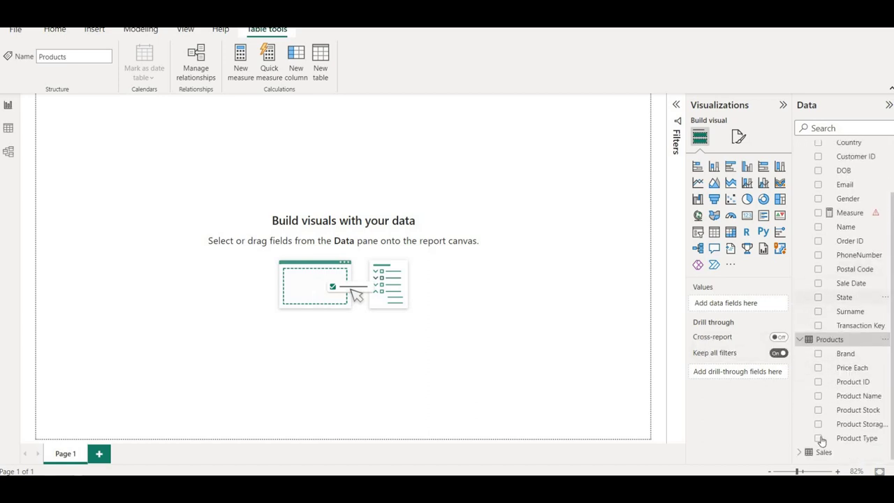
pyautogui.click(810, 453)
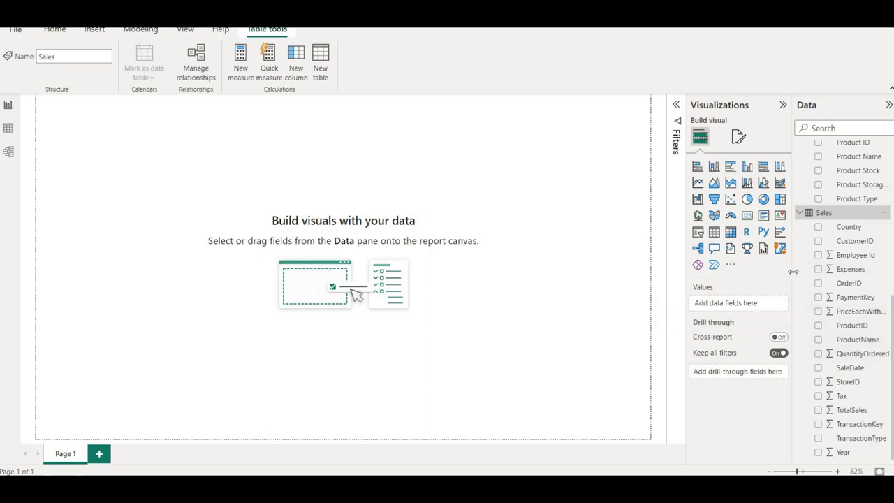
pyautogui.moveTo(794, 272); pyautogui.dragTo(659, 280)
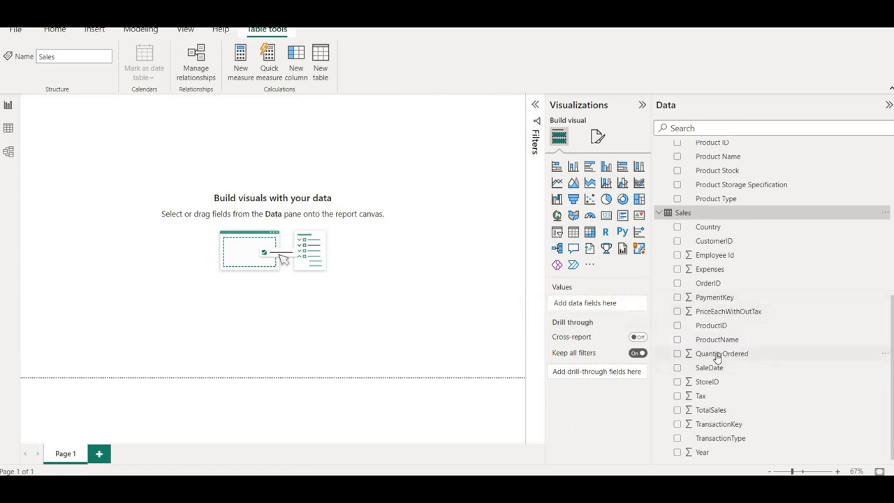
pyautogui.scroll(3, 660, 367)
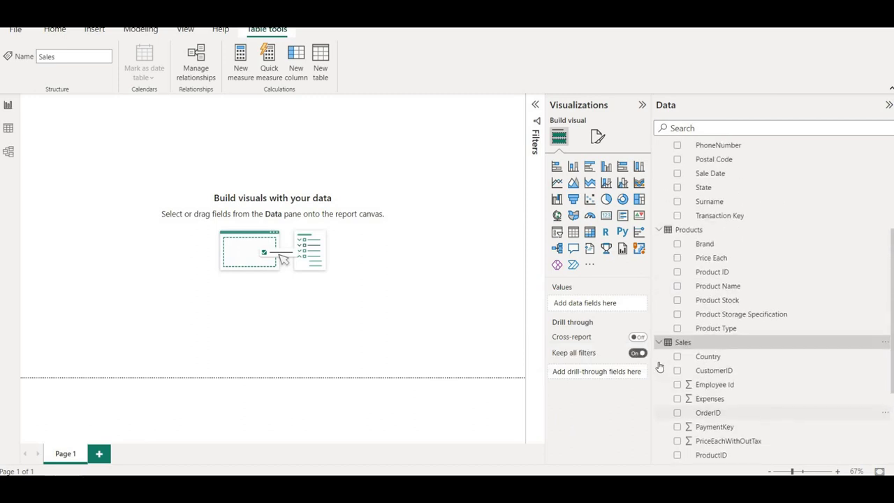
pyautogui.scroll(1, 659, 367)
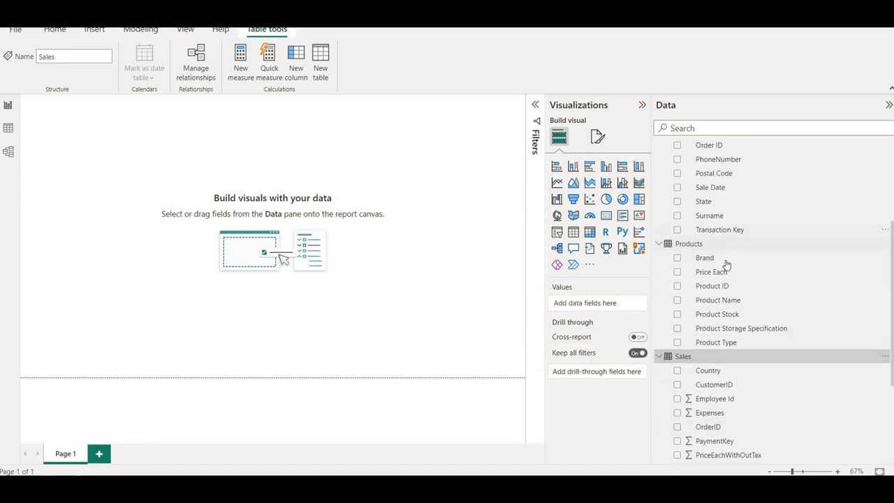
pyautogui.scroll(3, 726, 264)
# Reopen the unfinished measure under Customers and nest an empty SUMX function inside CALCULATE, with both parentheses closed
pyautogui.click(708, 264)
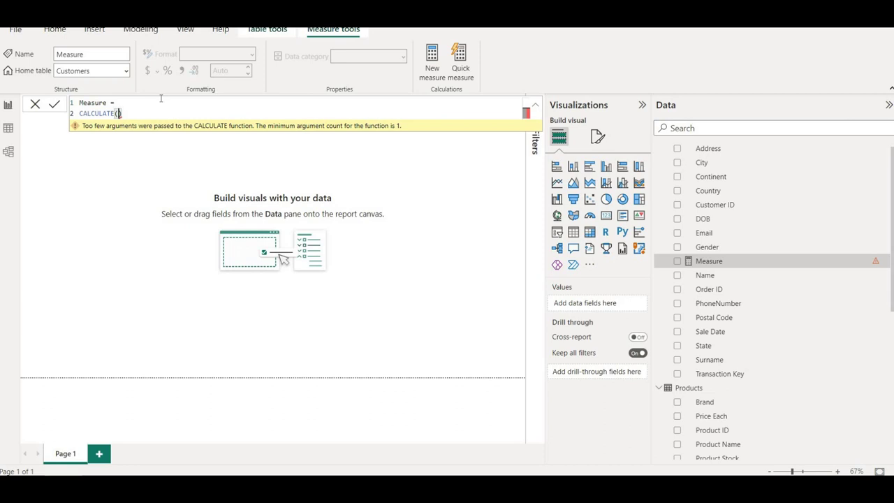
pyautogui.write('SUMX(')
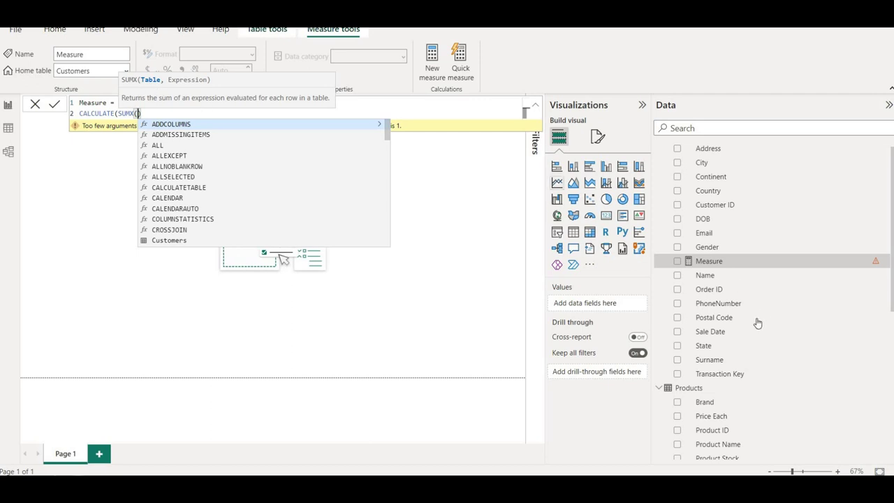
pyautogui.scroll(-3, 745, 330)
pyautogui.scroll(-3, 744, 331)
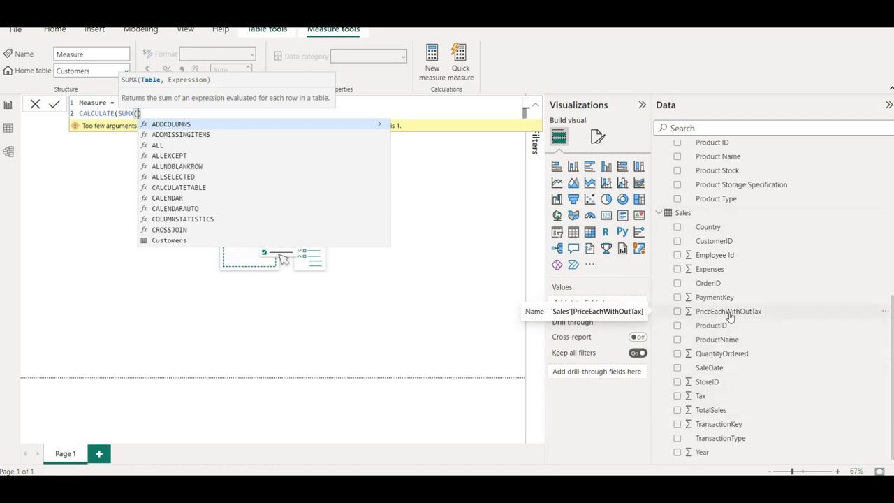
pyautogui.write('))')
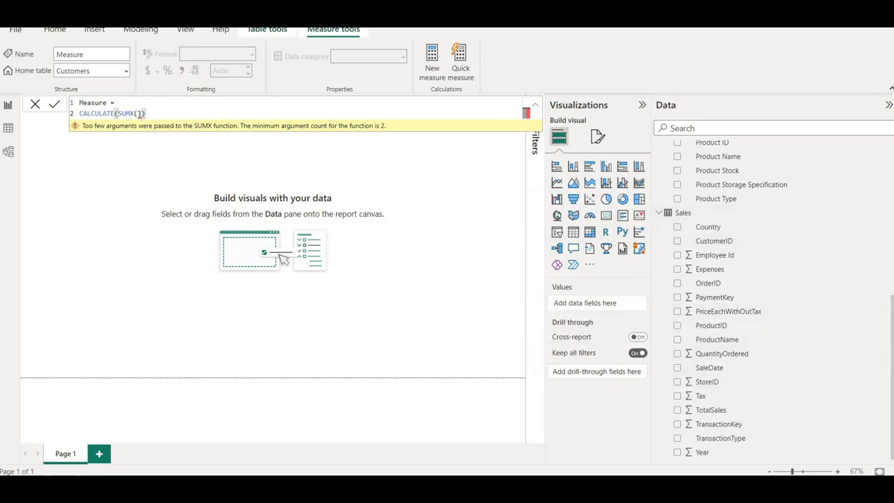
# Enter Sales as the table argument of SUMX, followed by a comma
pyautogui.click(138, 113)
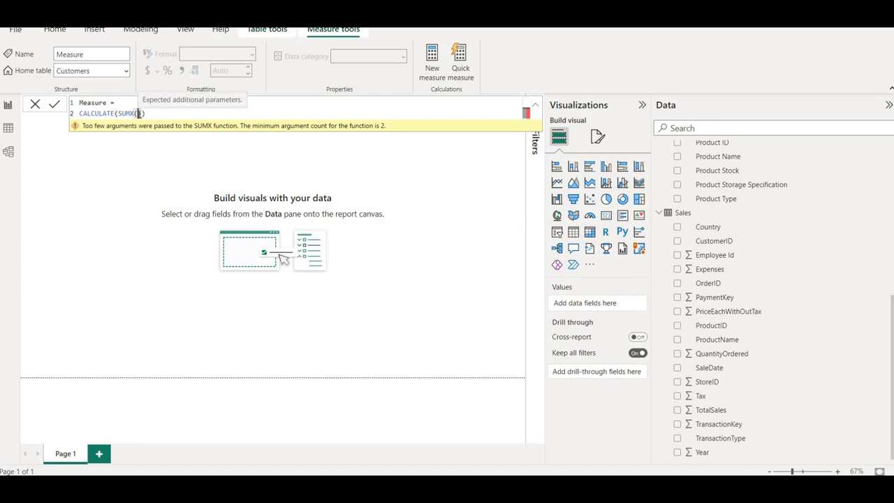
pyautogui.write('Sales')
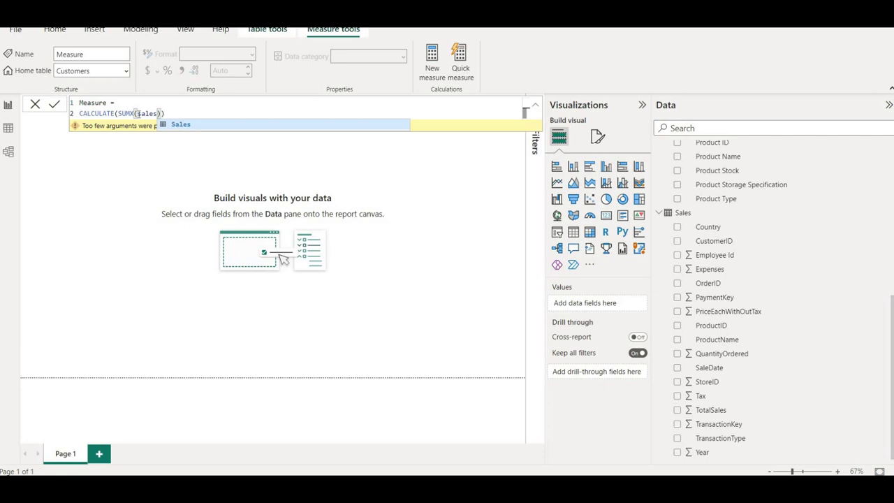
pyautogui.press('Escape')
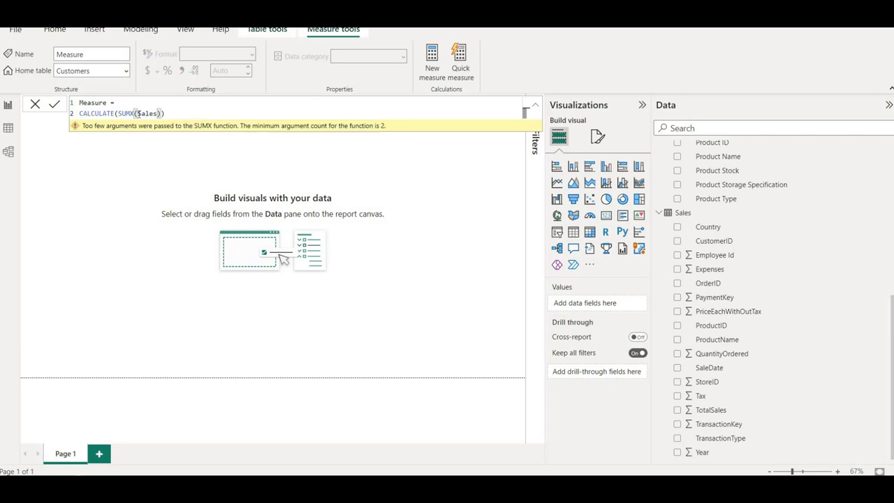
pyautogui.write(',')
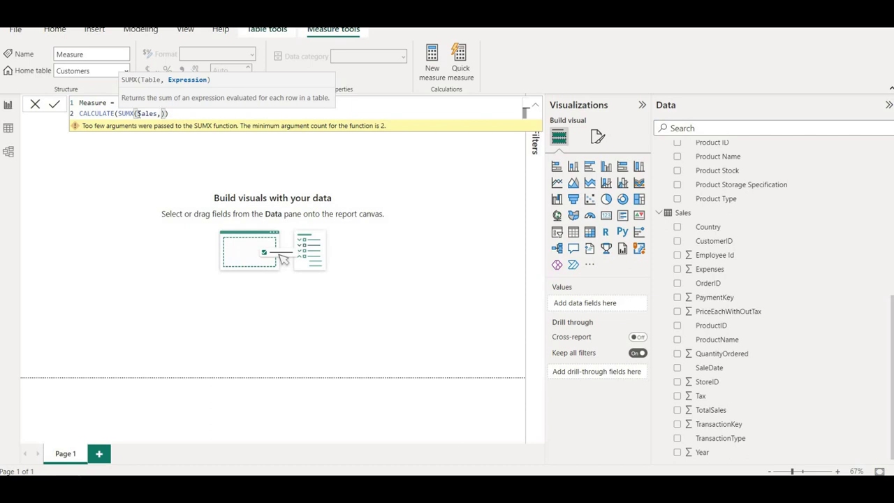
# On a new indented line, enter Sales[QuantityOrdered]*Sales[PriceEachWithOutTax] as the SUMX expression and commit the measure
pyautogui.hotkey('shift', 'Return')
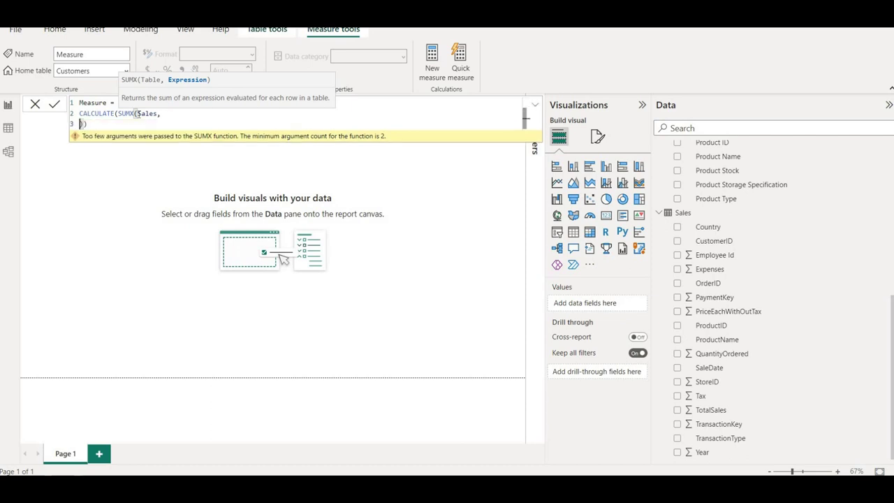
pyautogui.press('Tab')
pyautogui.press('Tab')
pyautogui.press('Tab')
pyautogui.press('Tab')
pyautogui.write('qua')
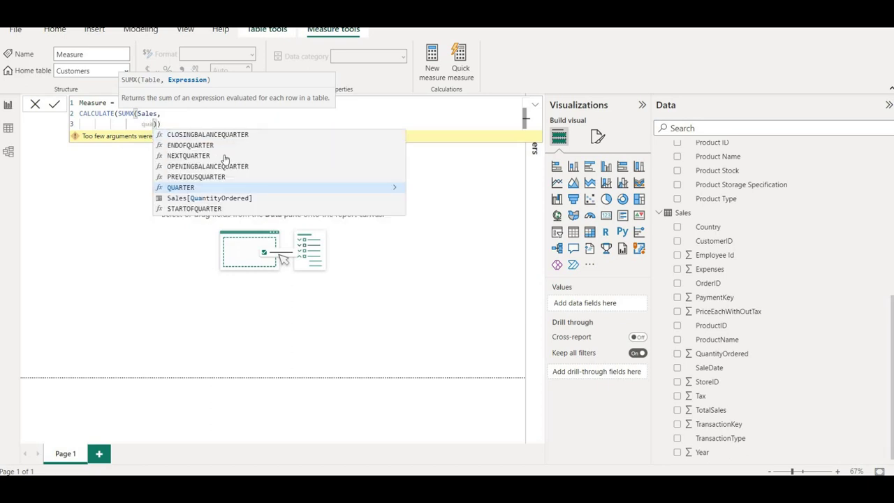
pyautogui.click(214, 199)
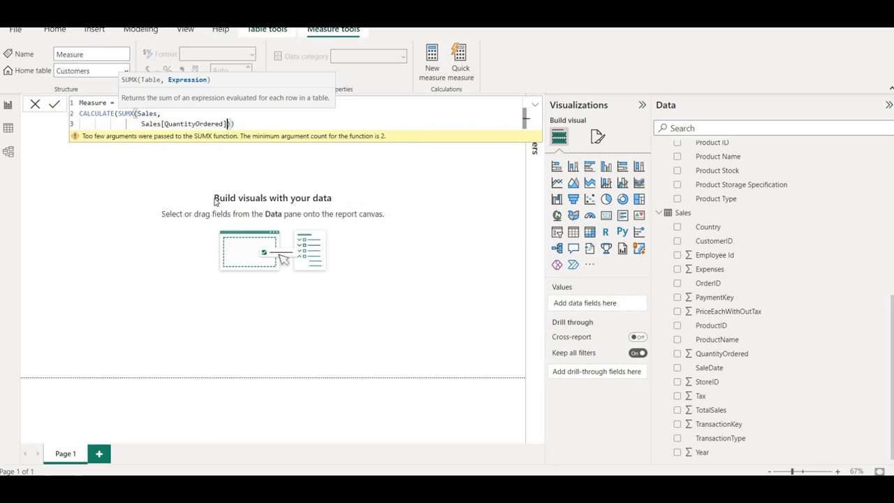
pyautogui.write('*price')
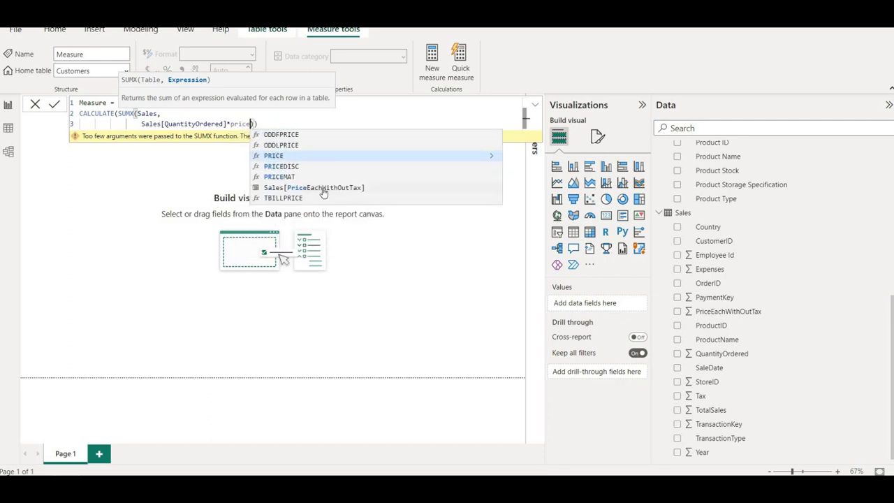
pyautogui.click(324, 188)
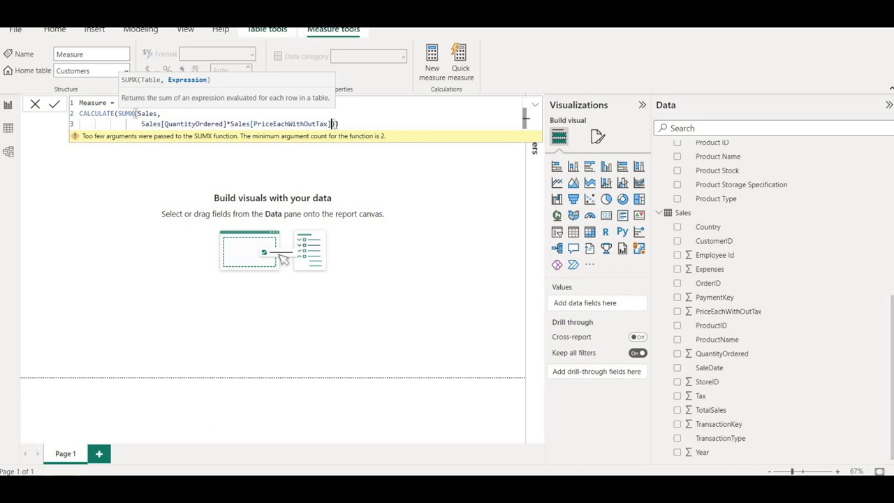
pyautogui.write(')')
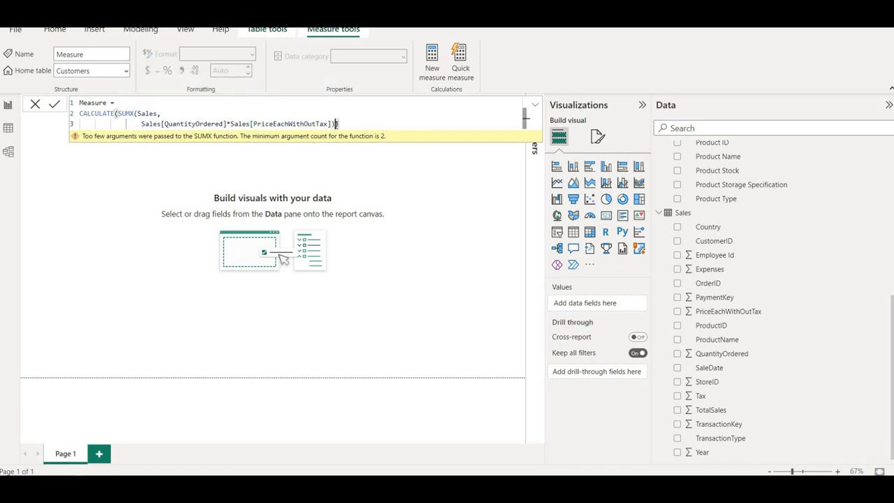
pyautogui.press('Return')
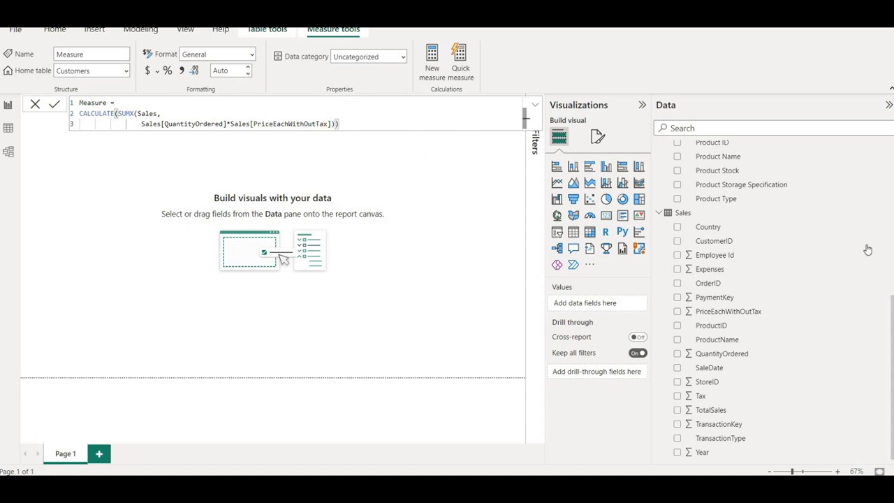
# Select the finished measure in the Customers table to check its formula, and deselect it
pyautogui.scroll(8, 720, 359)
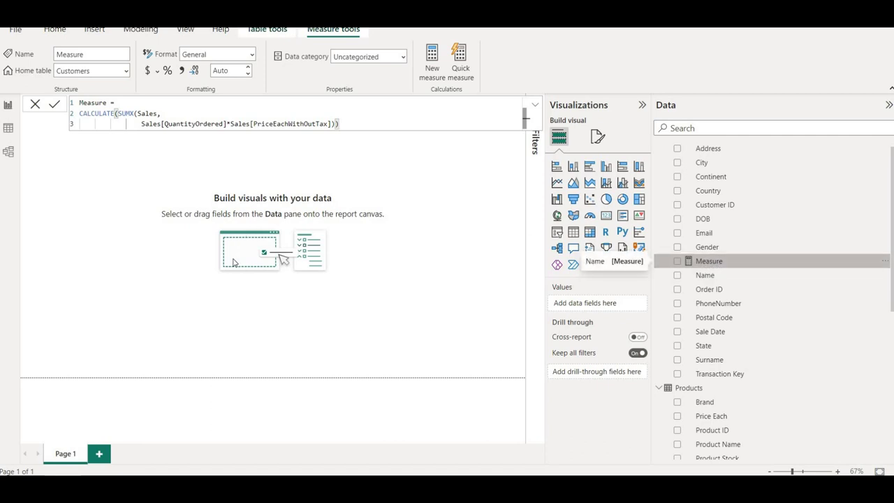
pyautogui.click(712, 262)
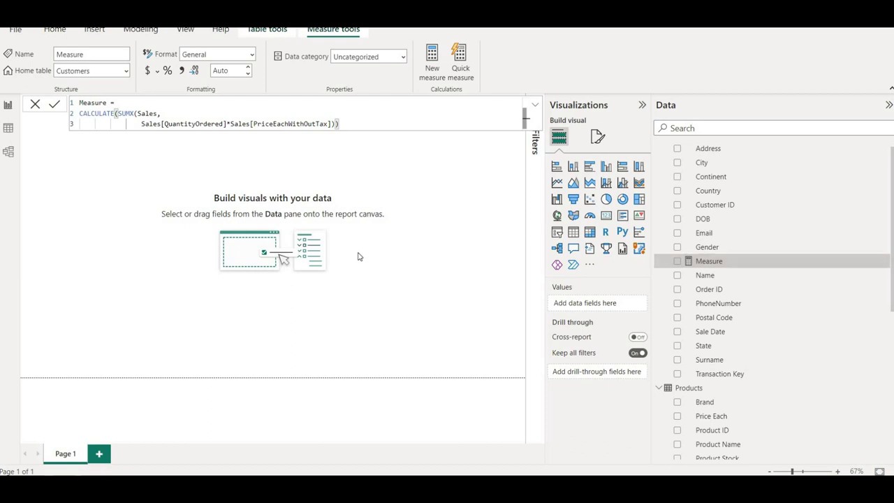
pyautogui.click(490, 139)
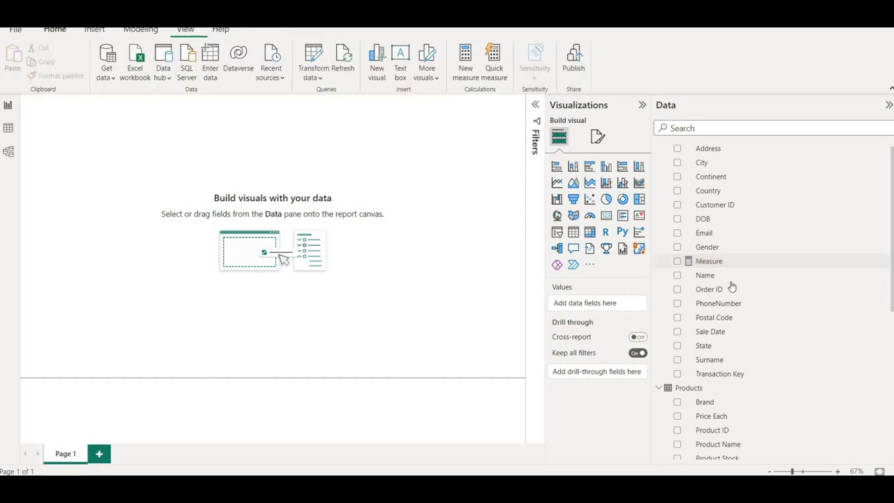
# Plot Measure by Product Type as a column chart, moved toward the page centre and widened, with the Filters pane collapsed
pyautogui.click(676, 262)
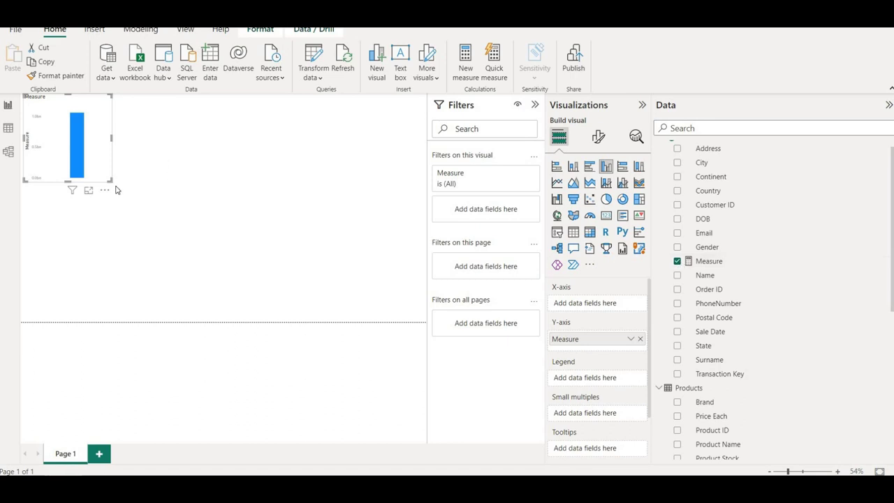
pyautogui.moveTo(112, 181); pyautogui.dragTo(314, 270)
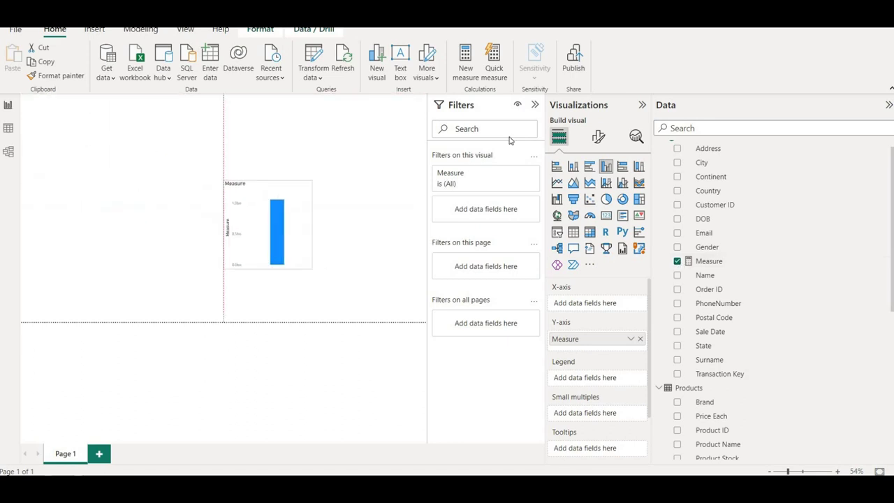
pyautogui.click(535, 105)
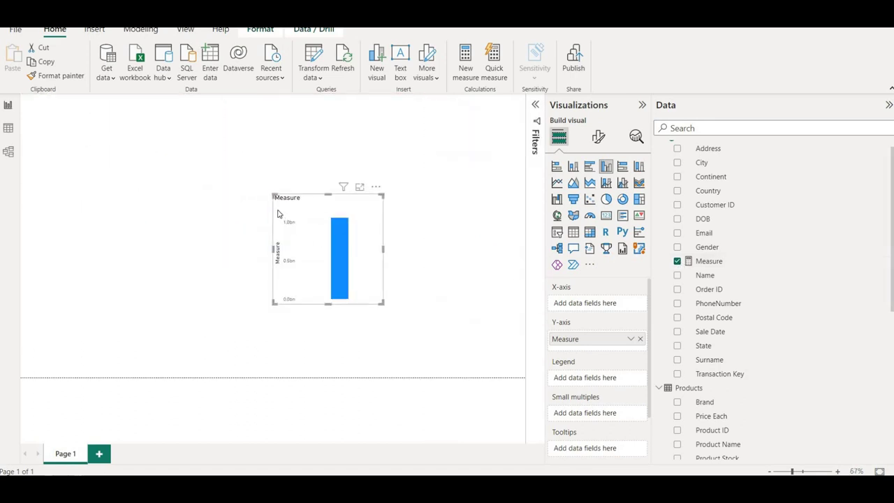
pyautogui.moveTo(273, 194); pyautogui.dragTo(143, 170)
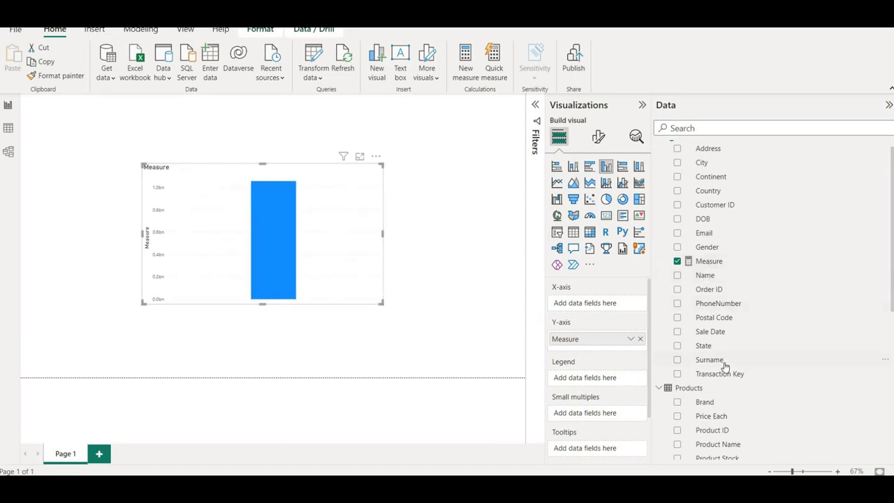
pyautogui.scroll(-5, 724, 366)
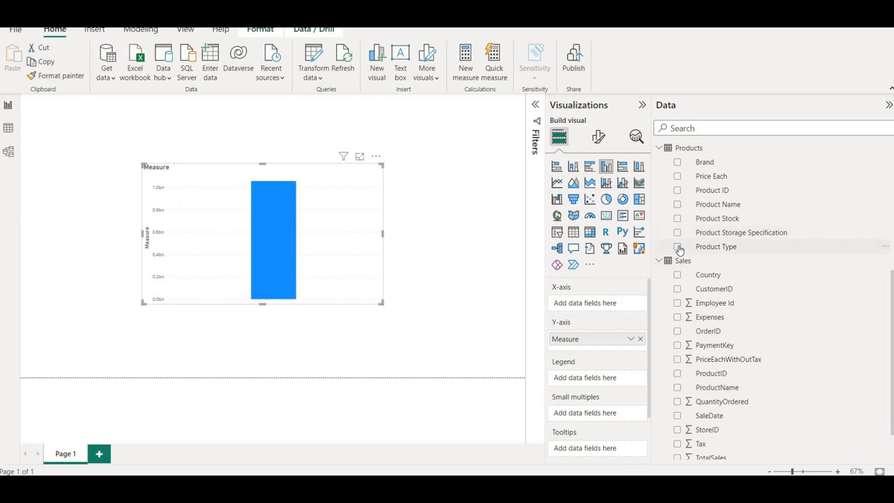
pyautogui.click(676, 247)
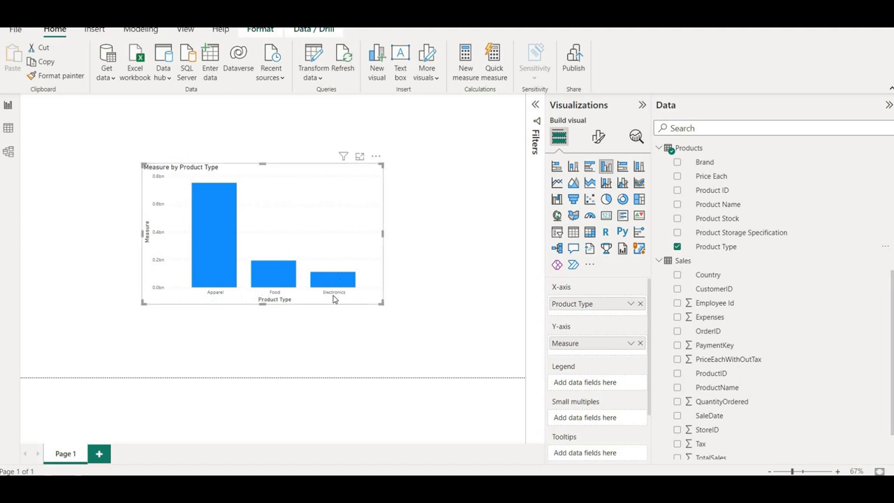
# Enlarge the Measure by Product Type chart to fill most of the page and turn on its data labels
pyautogui.moveTo(382, 303); pyautogui.dragTo(489, 345)
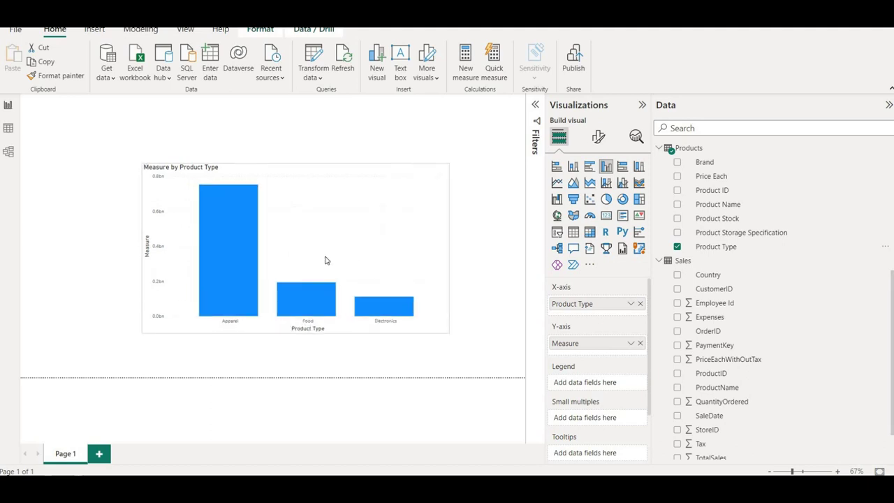
pyautogui.moveTo(142, 165); pyautogui.dragTo(36, 107)
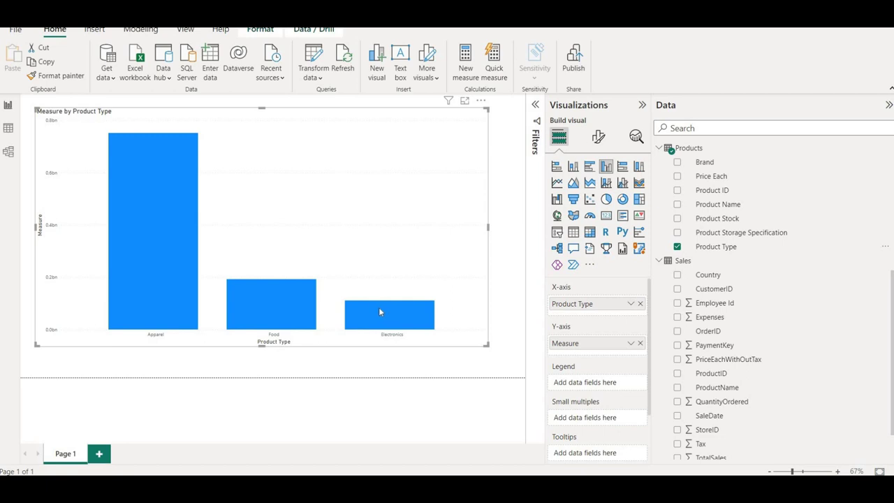
pyautogui.click(597, 138)
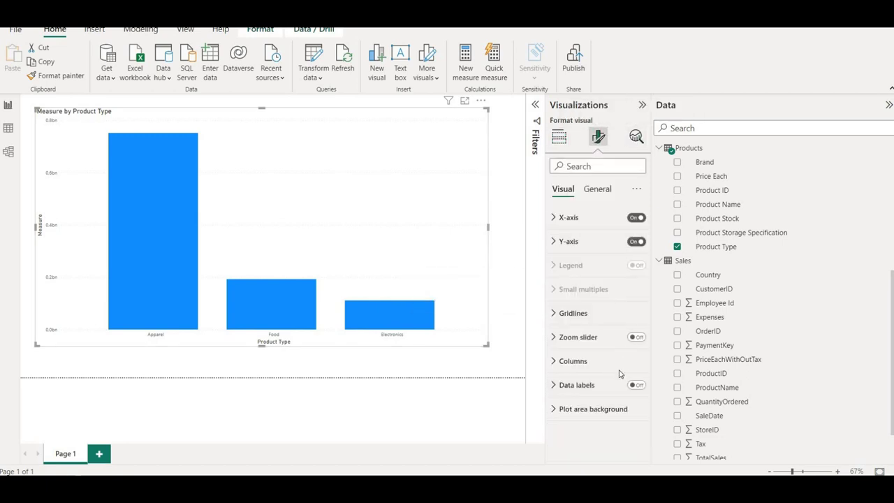
pyautogui.click(635, 385)
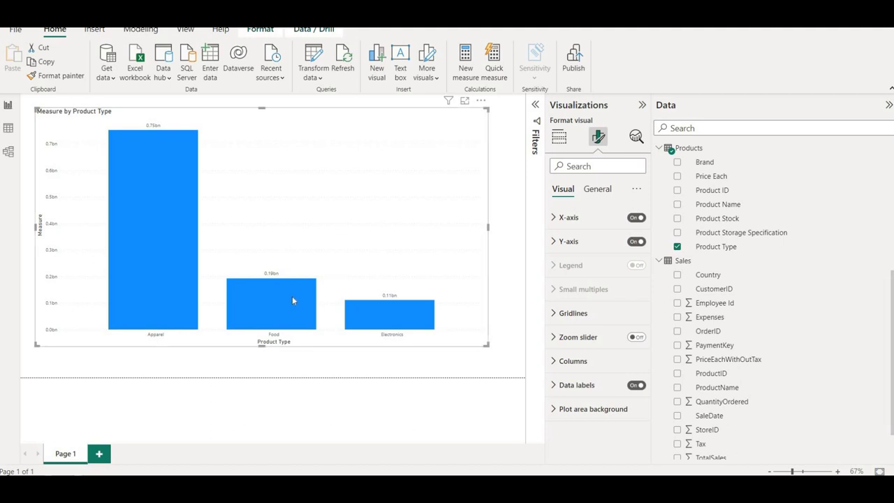
# Examine the labelled columns at 80% page zoom, with the Visualizations pane collapsed and the Data pane width adjusted
pyautogui.click(803, 472)
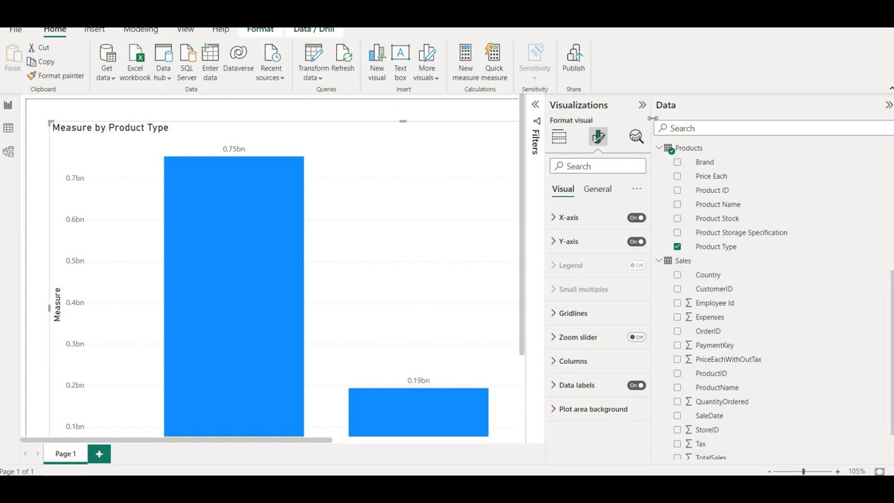
pyautogui.moveTo(652, 118); pyautogui.dragTo(782, 120)
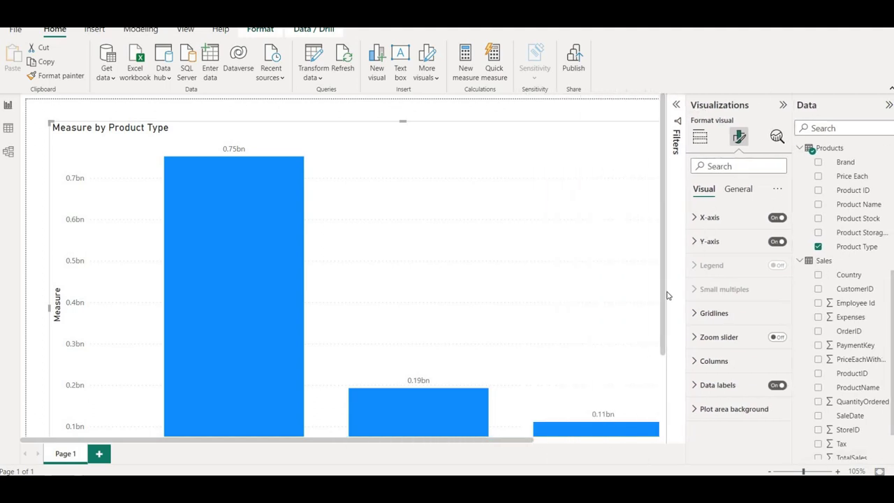
pyautogui.scroll(-2, 661, 300)
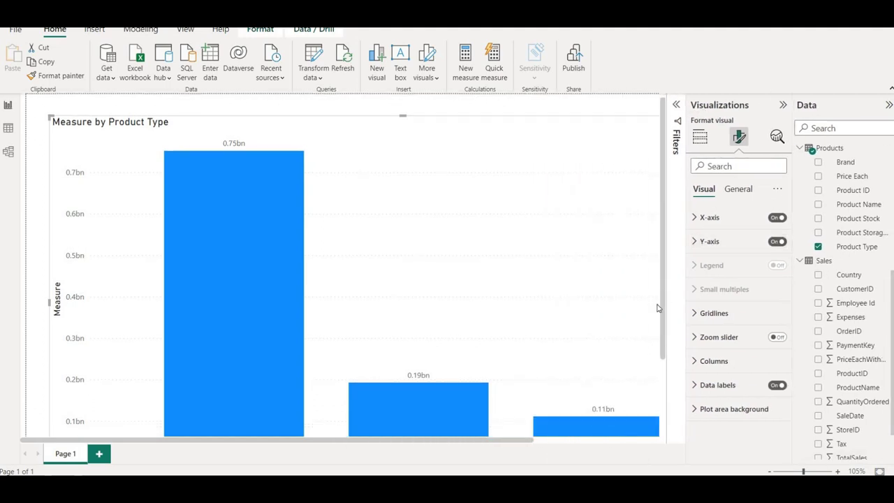
pyautogui.click(770, 472)
pyautogui.click(770, 472)
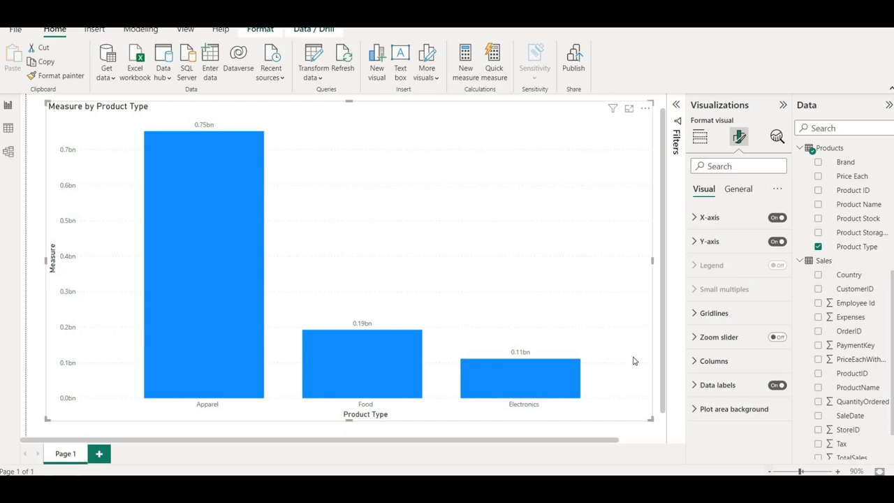
pyautogui.click(769, 472)
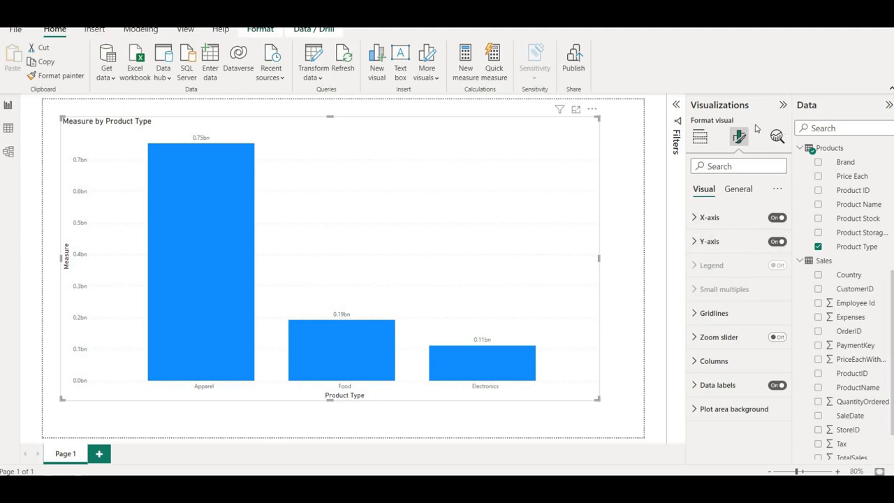
pyautogui.click(782, 107)
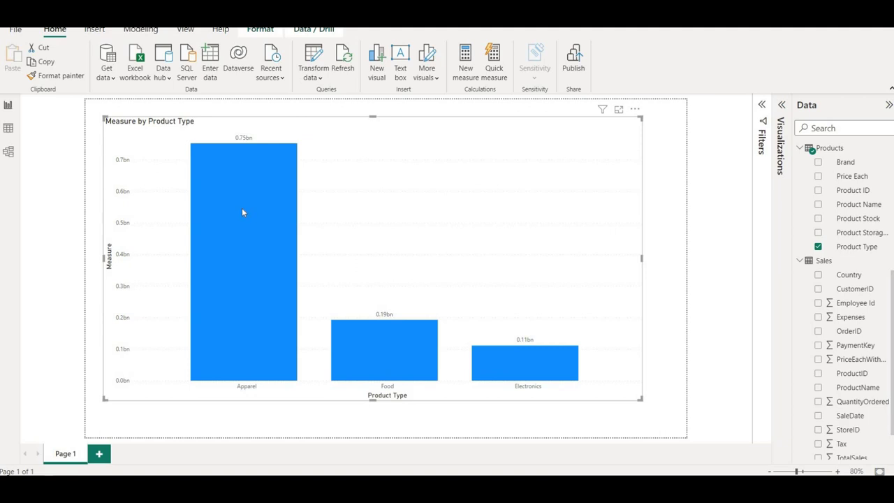
pyautogui.moveTo(256, 201)
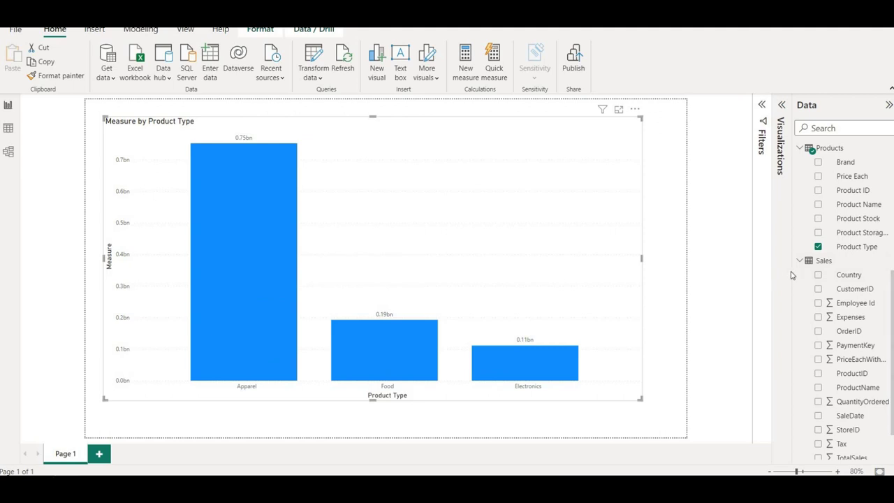
pyautogui.moveTo(792, 271); pyautogui.dragTo(707, 272)
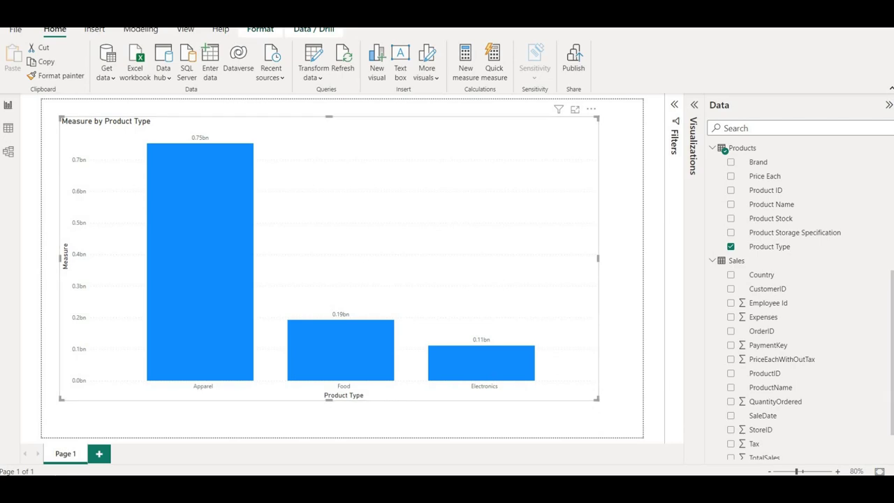
# Switch to the PowerPoint deck and open slide 35 to read the calculated columns example
pyautogui.hotkey('alt', 'Tab')
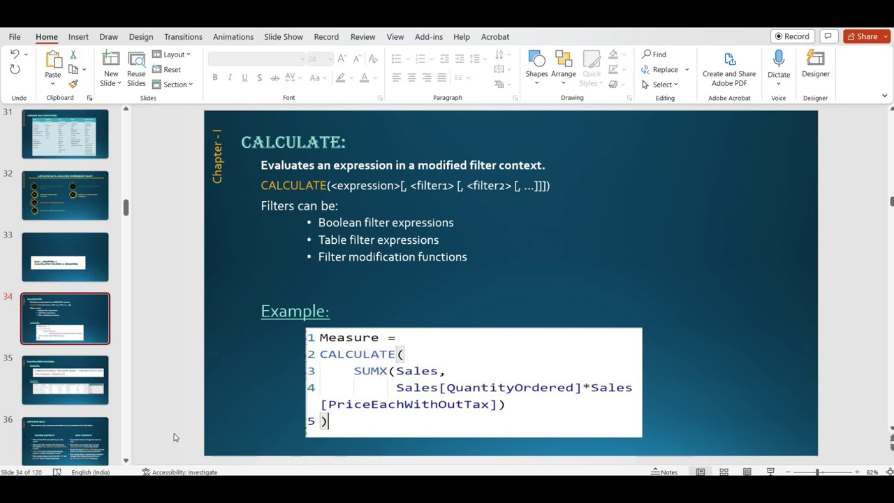
pyautogui.click(56, 383)
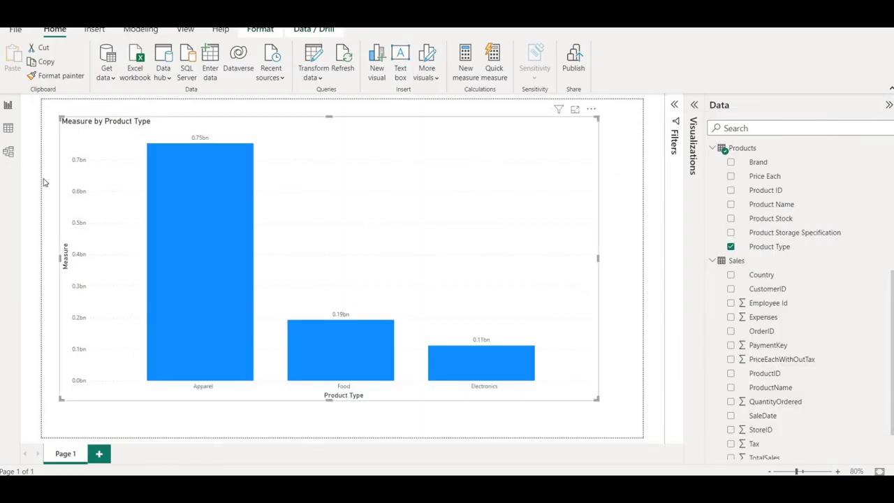
# Return to Power BI and display the Products table's data, with Customers collapsed and the Products fields expanded
pyautogui.click(8, 130)
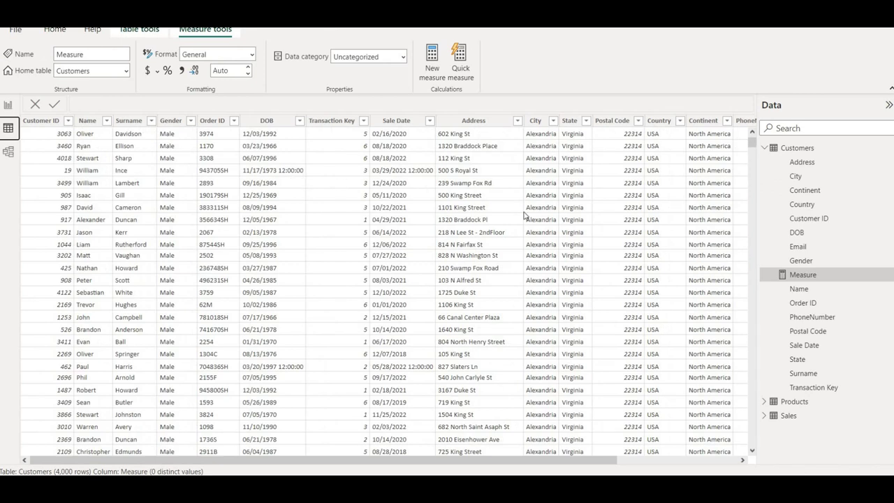
pyautogui.click(765, 148)
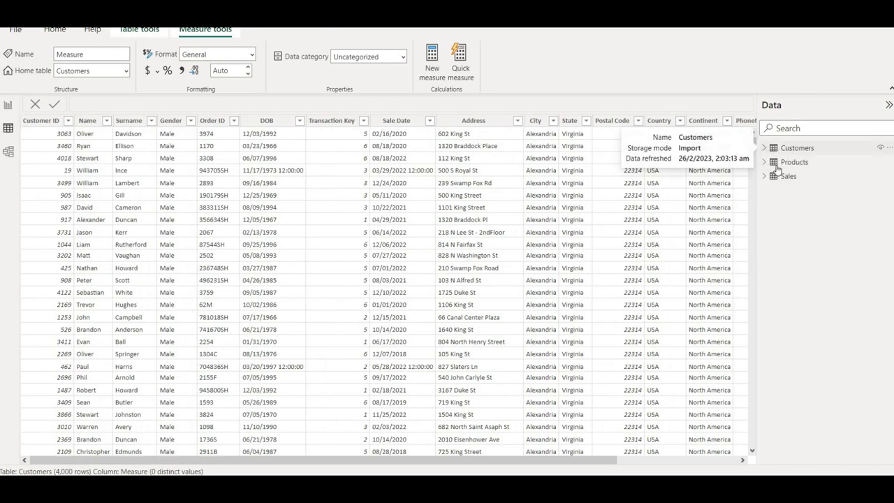
pyautogui.click(765, 163)
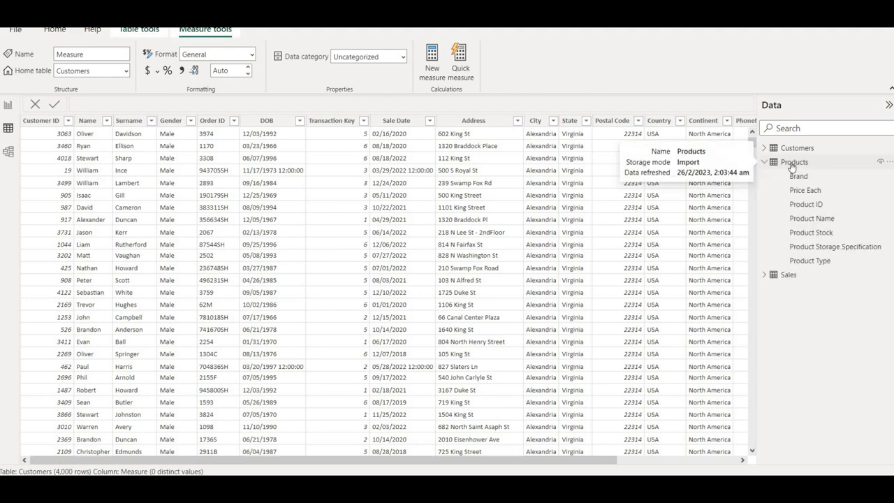
pyautogui.click(794, 162)
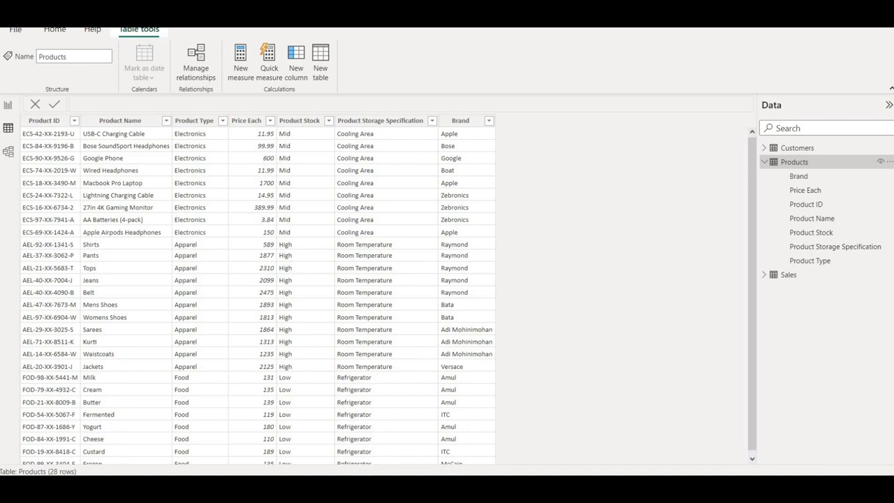
# Add a new calculated column to the Products table and name it Calculated Column in its formula
pyautogui.hotkey('alt', 'Tab')
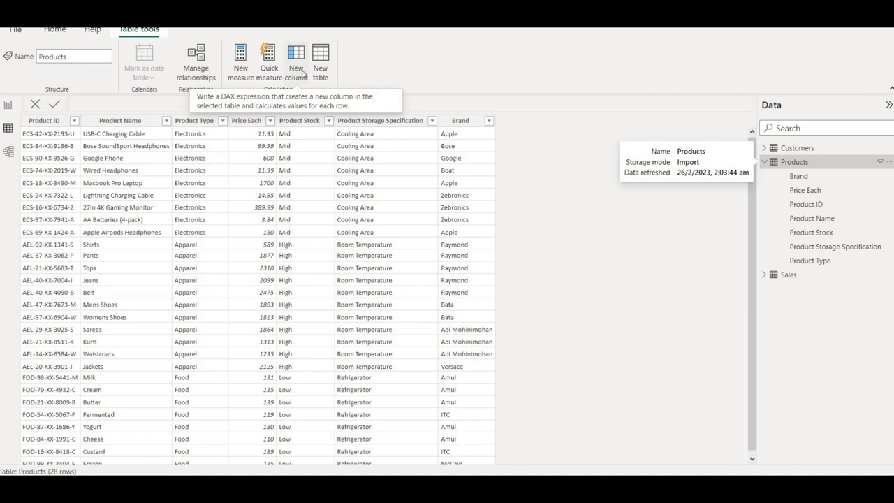
pyautogui.click(301, 68)
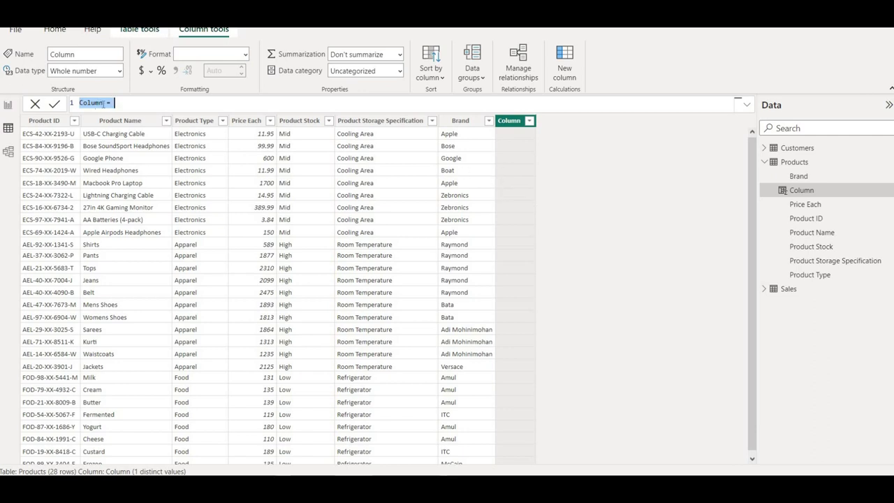
pyautogui.click(103, 102)
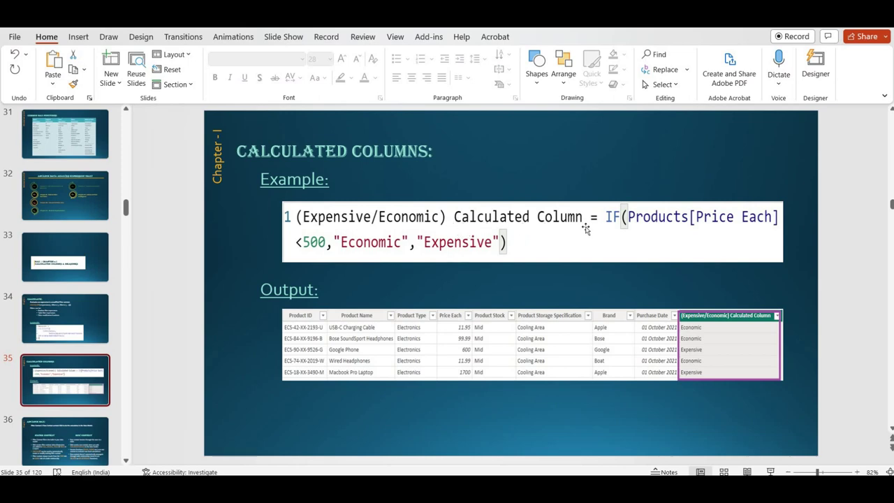
pyautogui.hotkey('alt', 'Tab')
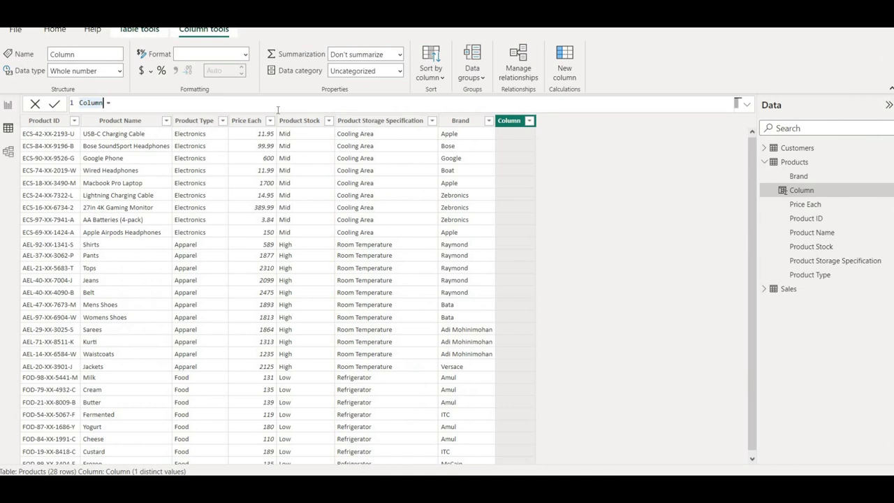
pyautogui.write('()')
pyautogui.press('BackSpace')
pyautogui.press('BackSpace')
pyautogui.press('BackSpace')
pyautogui.press('BackSpace')
pyautogui.press('BackSpace')
pyautogui.press('BackSpace')
pyautogui.press('BackSpace')
pyautogui.press('BackSpace')
pyautogui.write('Calculated Ciolumn')
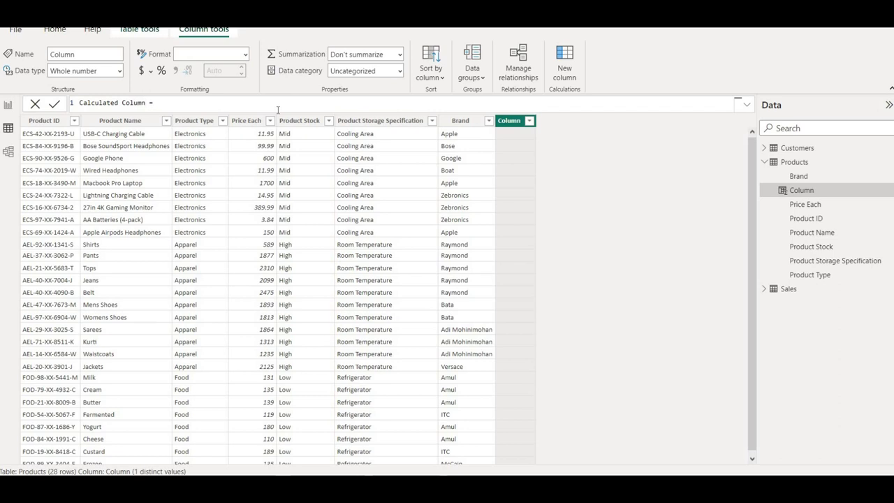
# Prefix the new column's name in the formula with (Expensive/Economic)
pyautogui.hotkey('ctrl', 'Left')
pyautogui.hotkey('ctrl', 'Left')
pyautogui.write('()')
pyautogui.press('Left')
pyautogui.press('Left')
pyautogui.write('Expensi')
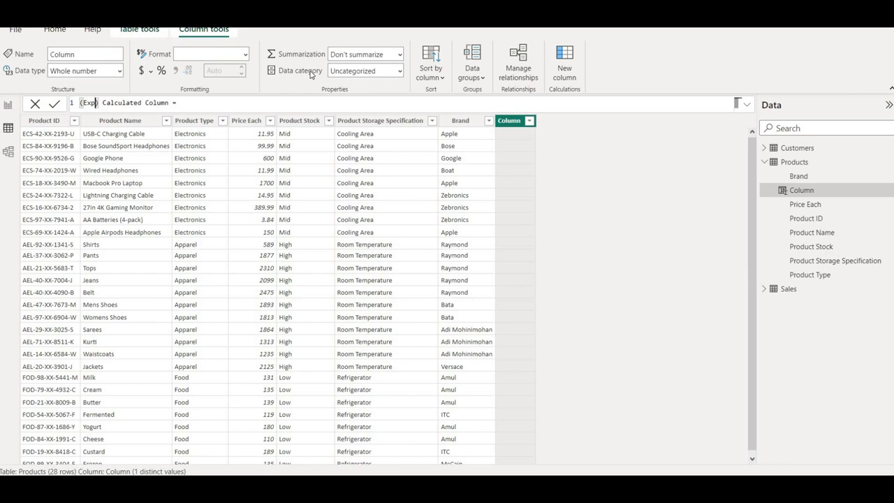
pyautogui.write('ve/E')
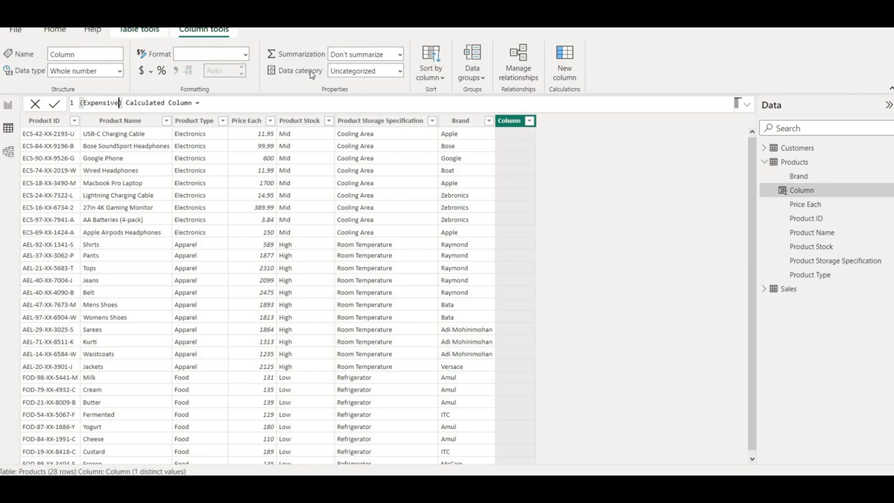
pyautogui.write('co')
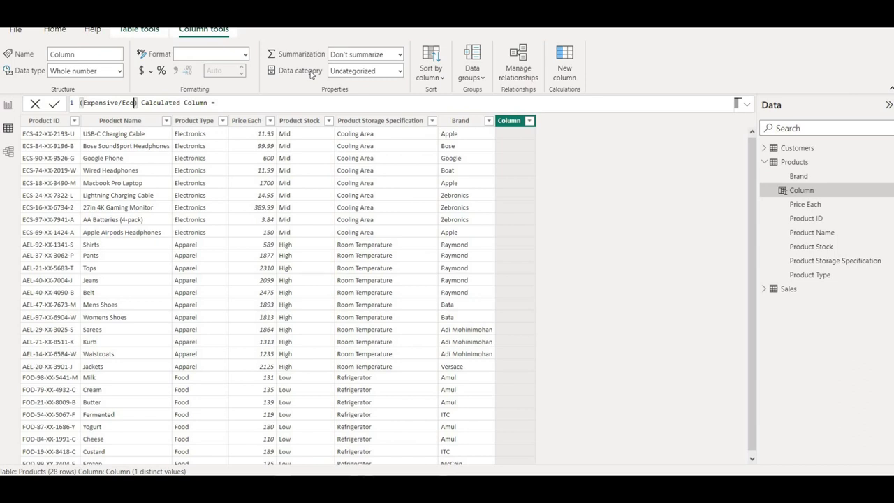
pyautogui.write('n')
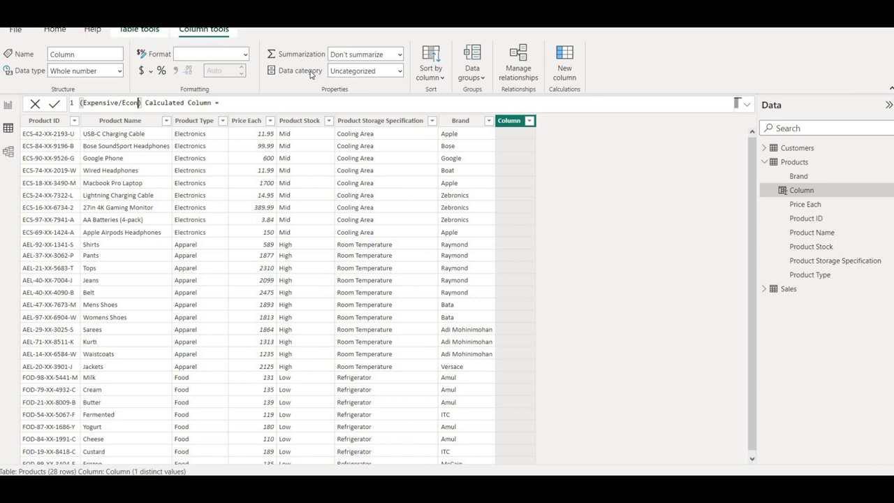
pyautogui.write('omic')
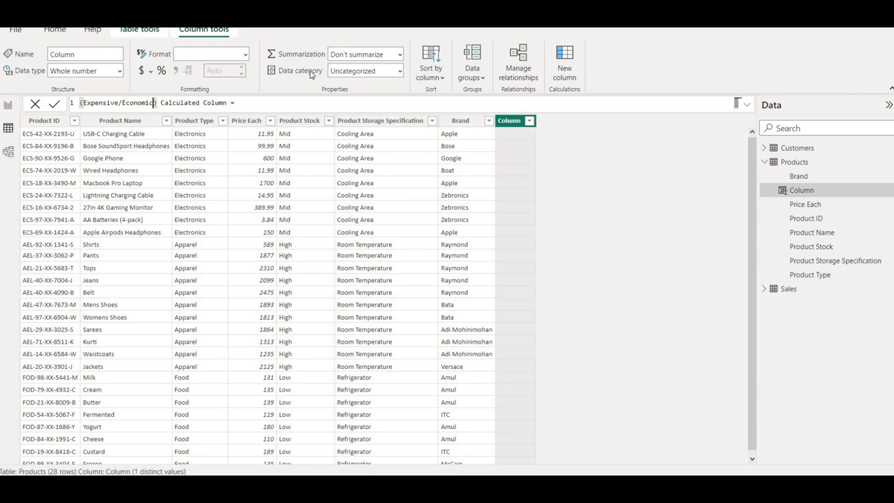
# Start an IF function in the calculated column's formula with the logical test Products[Price Each]<500
pyautogui.press('Right')
pyautogui.write('= IF')
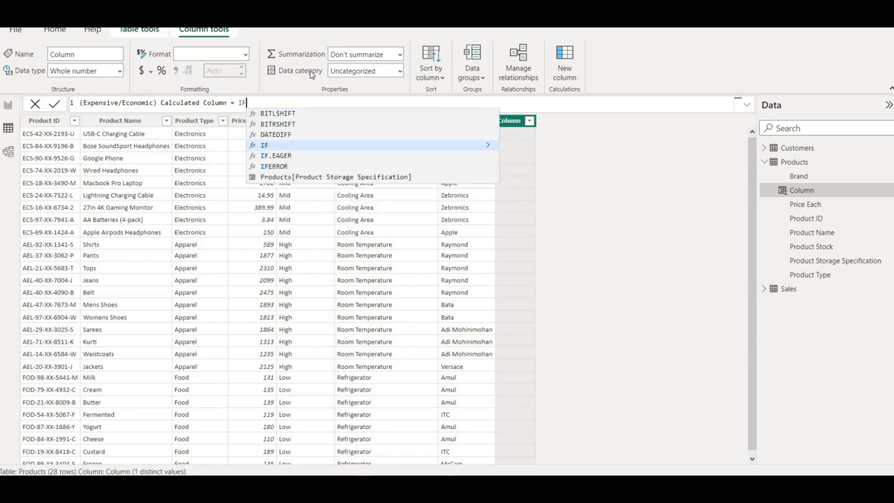
pyautogui.write('(')
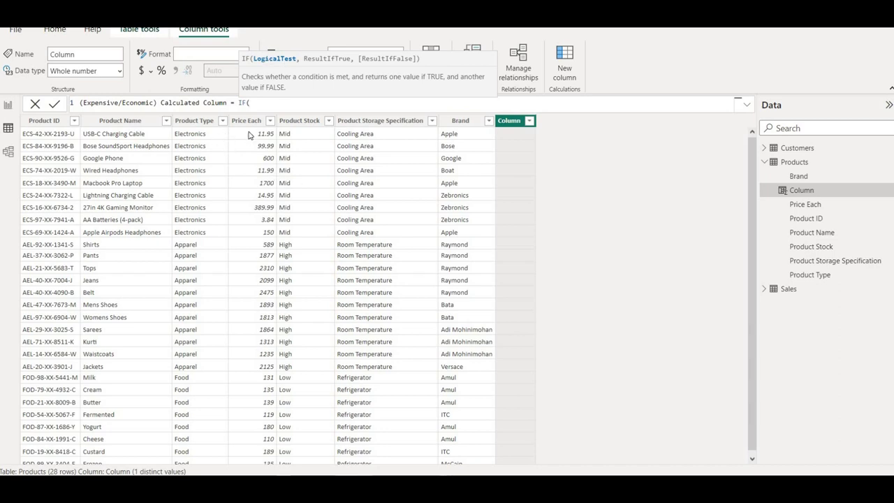
pyautogui.write('pr')
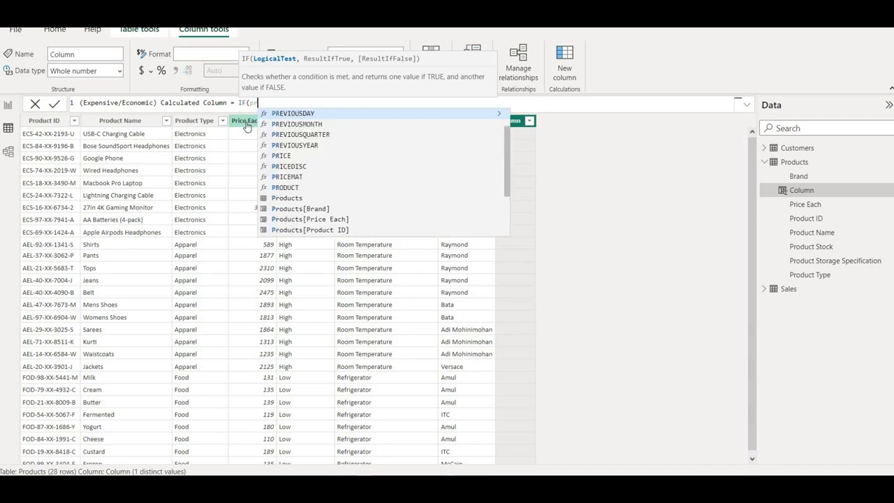
pyautogui.write('ice')
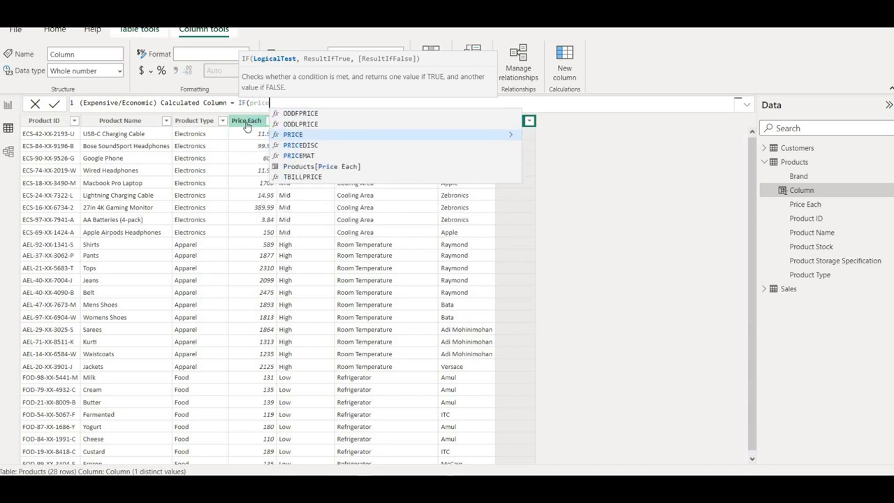
pyautogui.click(314, 167)
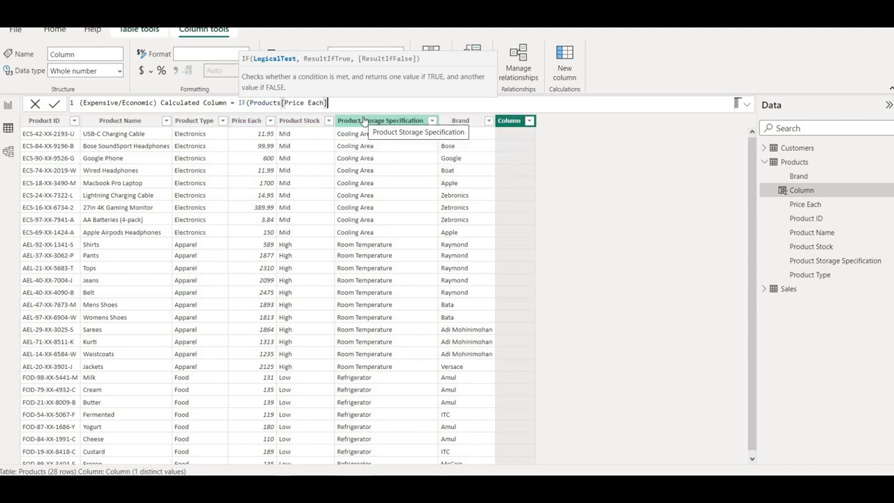
pyautogui.write('<')
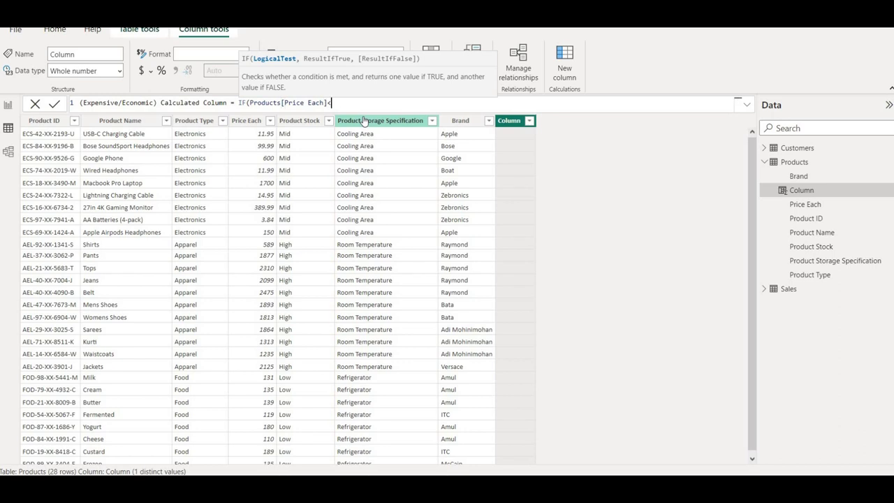
pyautogui.write('500,""')
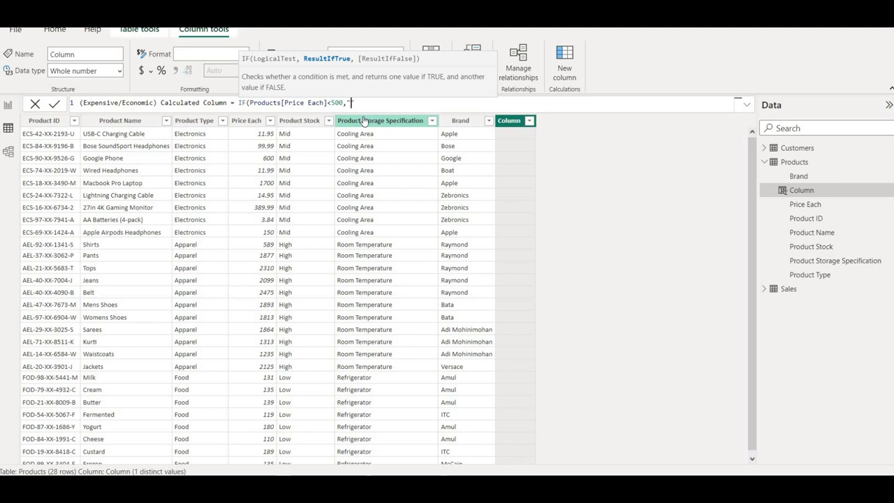
# Complete the IF formula with "Economic" as the true result and "Expensive" as the false result, and commit it
pyautogui.write('Economic')
pyautogui.write(',')
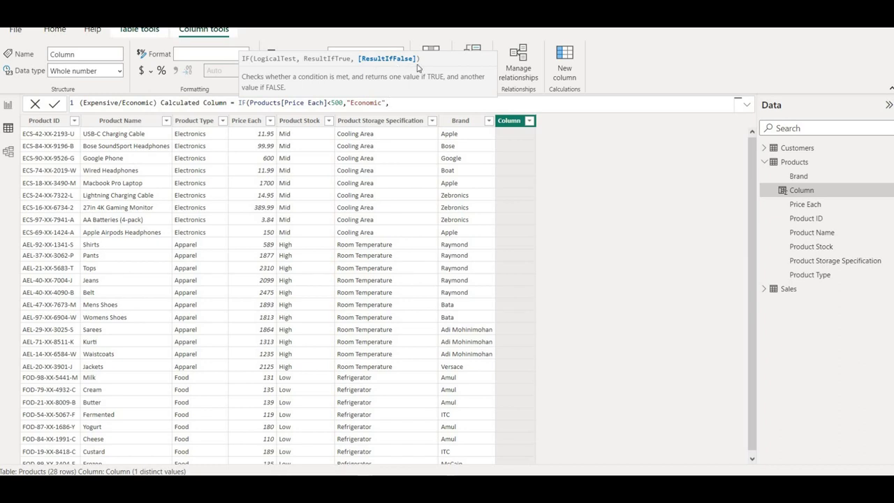
pyautogui.write('"Expensive")')
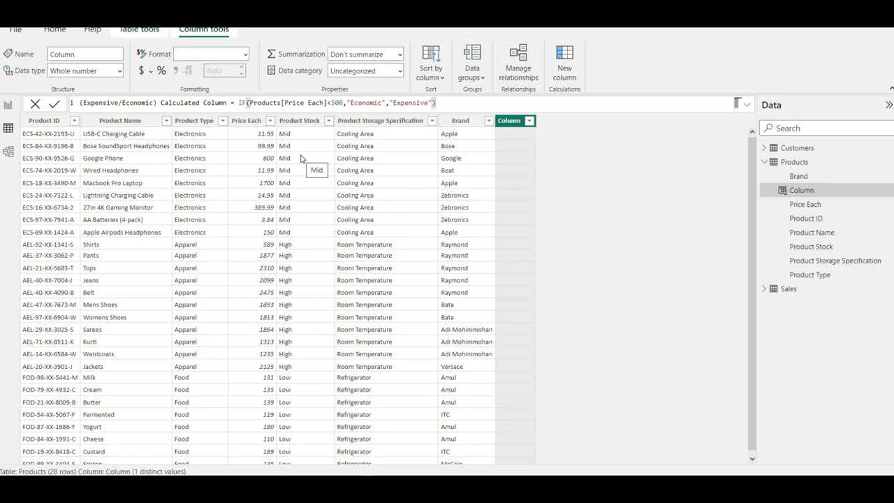
pyautogui.press('Return')
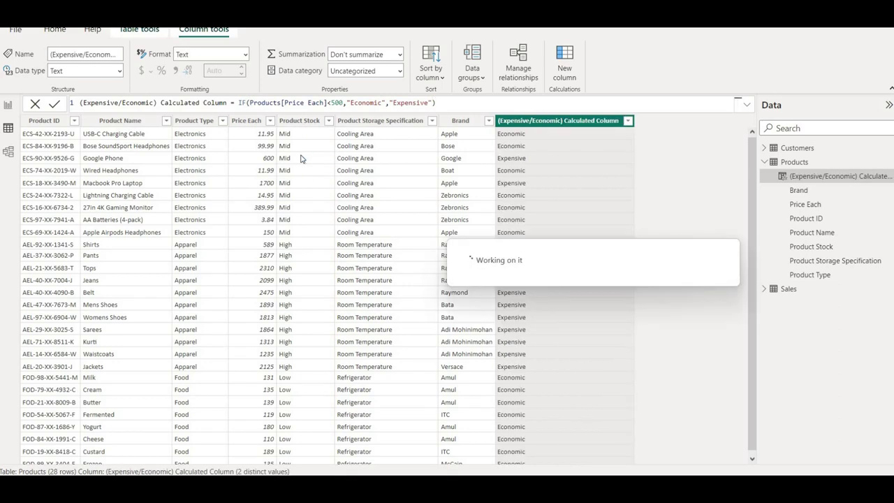